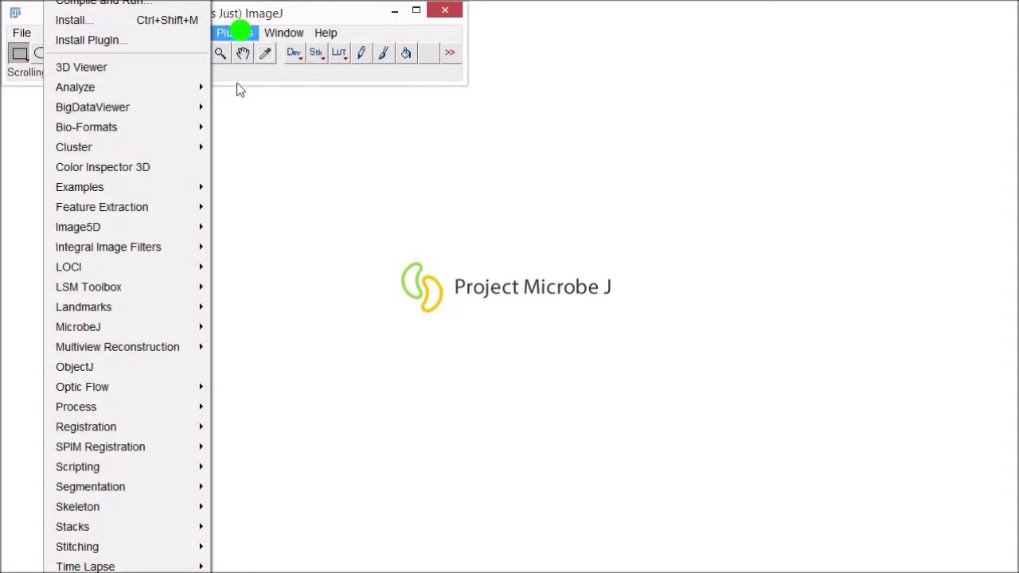
Step: Launch MicrobeJ, browse the Images, Bacteria, Maxima, Templates and Log pages, and return to Experiment
click(3, 339)
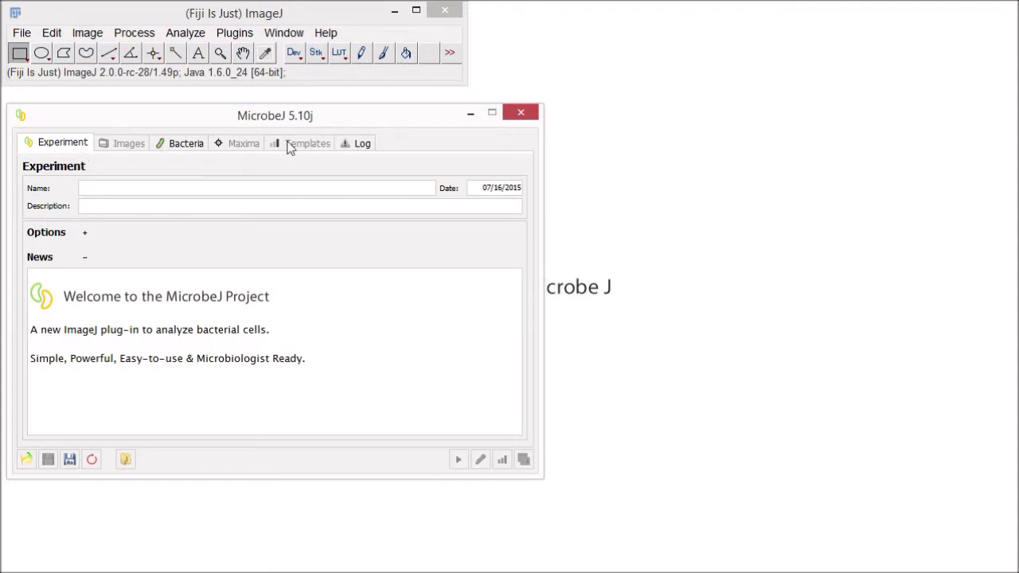
click(108, 146)
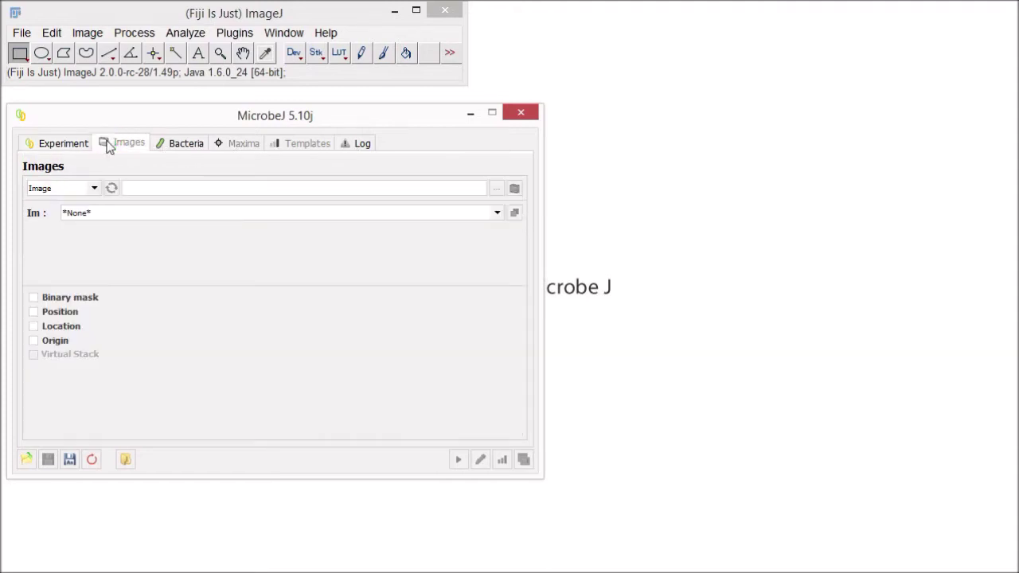
click(165, 143)
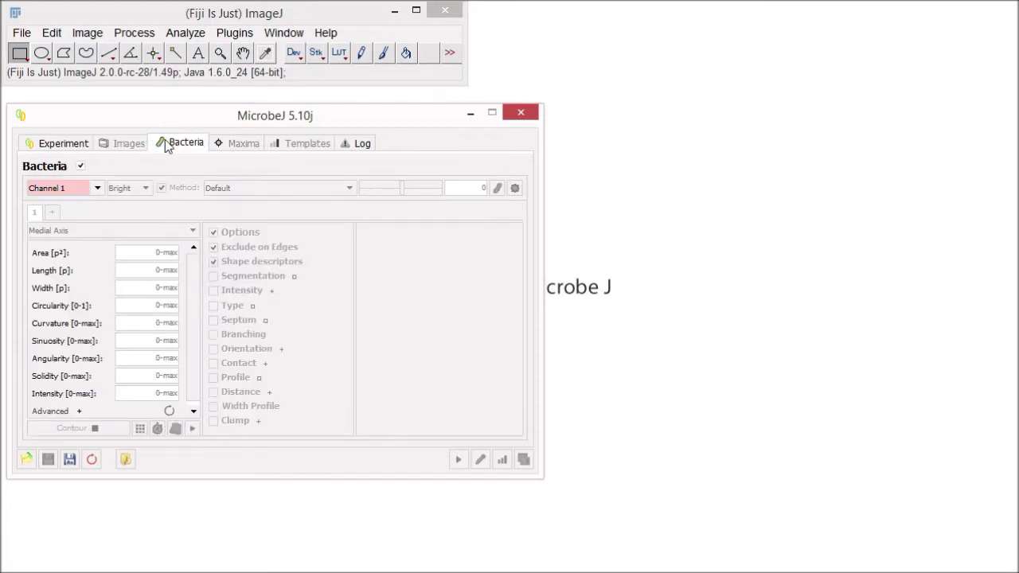
click(234, 145)
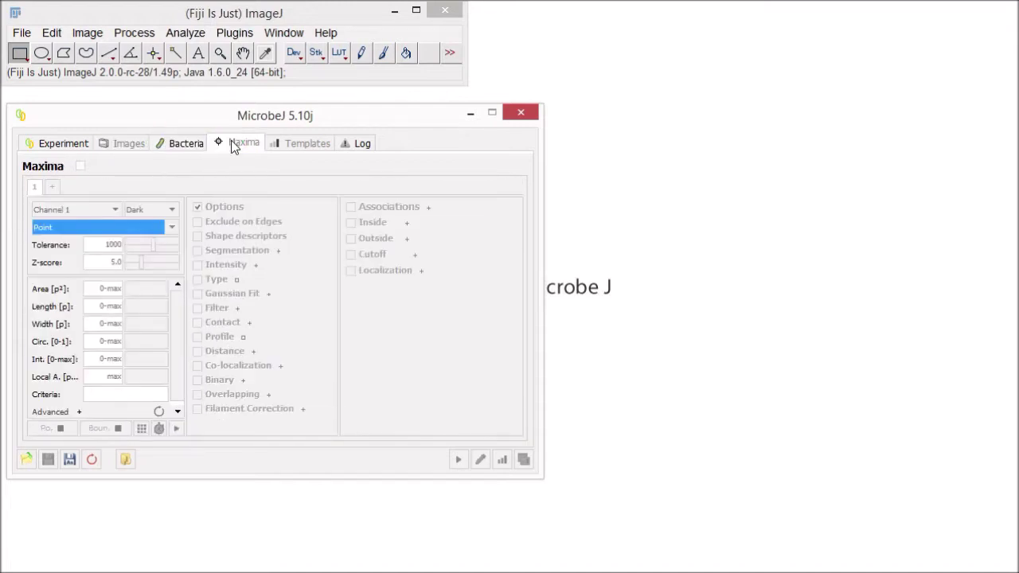
click(319, 153)
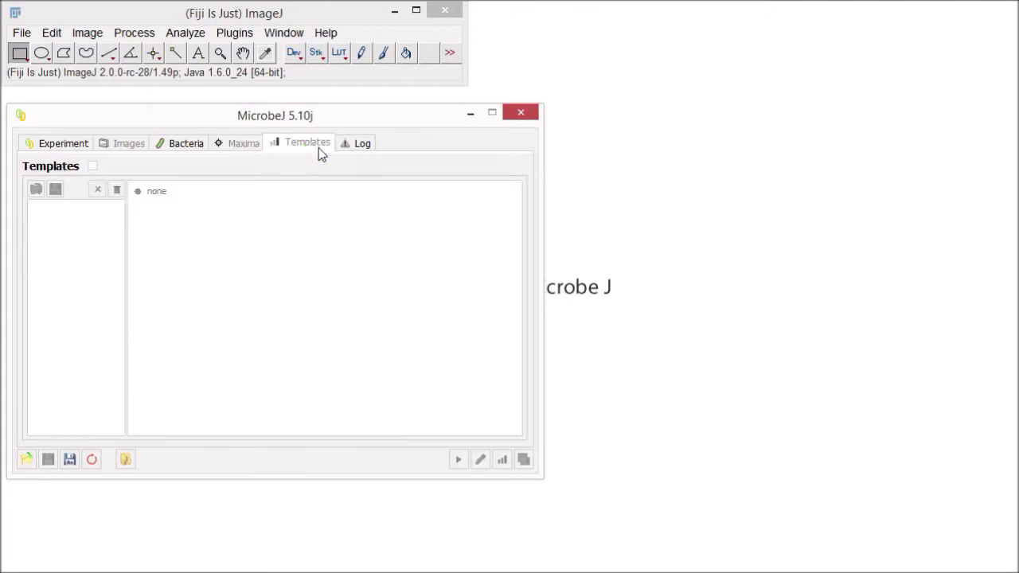
click(348, 150)
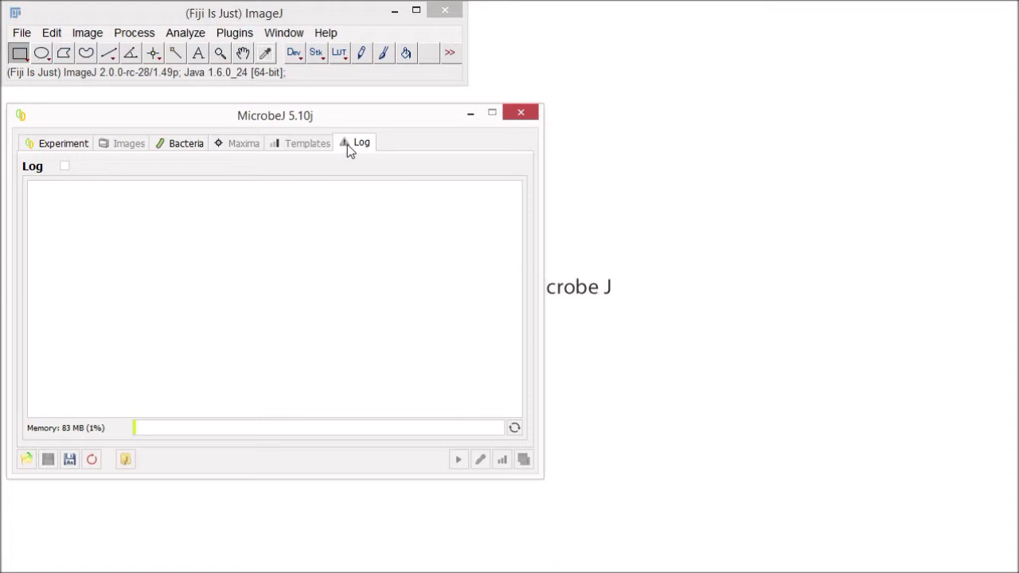
click(61, 150)
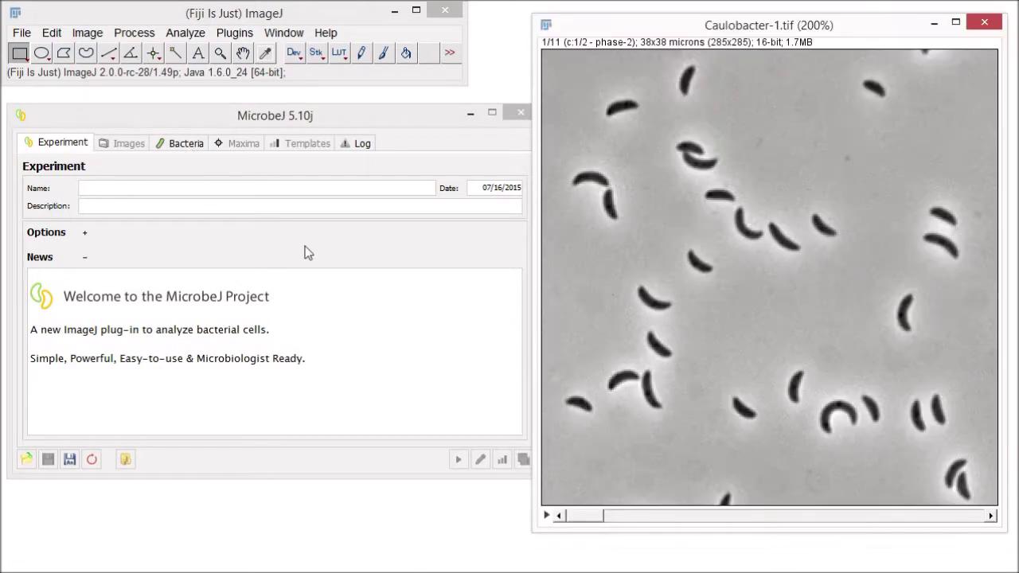
Step: Place the MicrobeJ and Caulobacter-1.tif windows side by side, touch the Name and Description fields, and show Images settings
drag(283, 125, 274, 126)
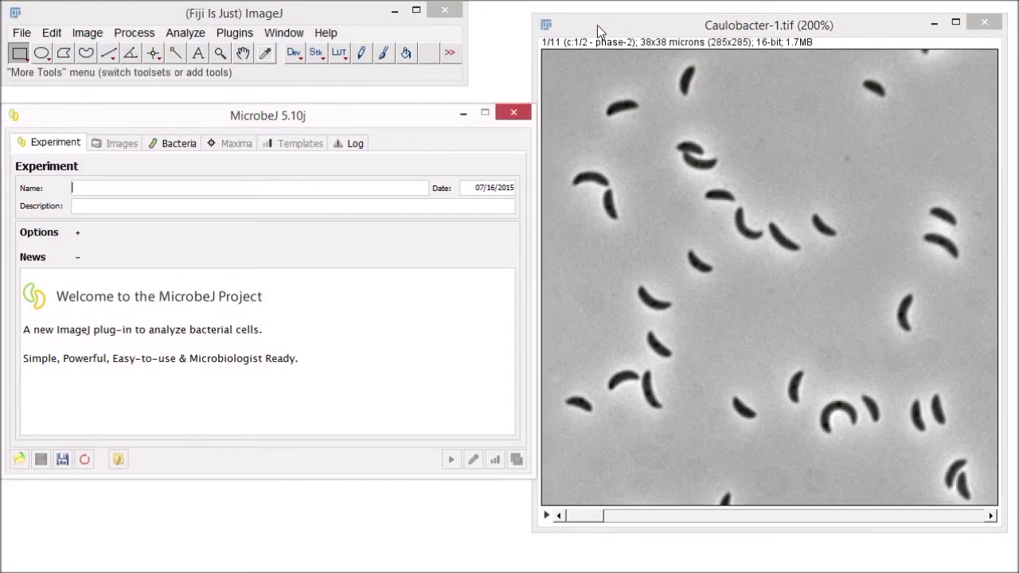
drag(597, 24, 608, 31)
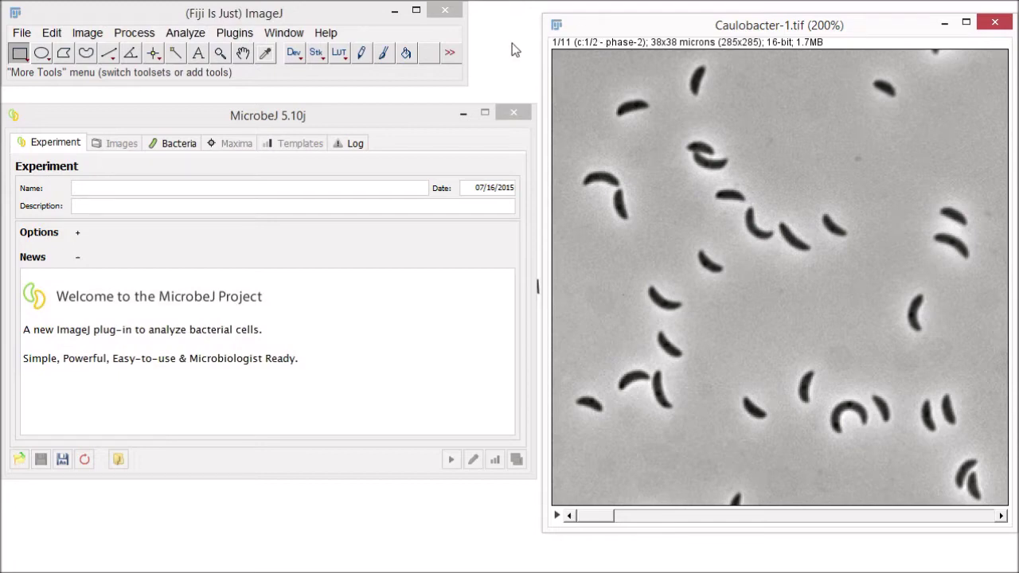
click(94, 184)
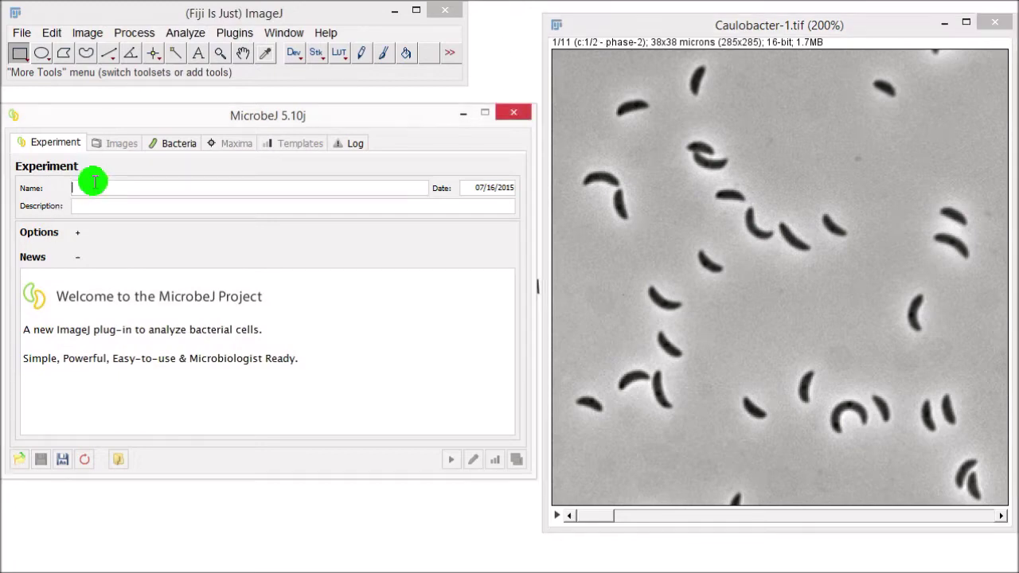
click(93, 203)
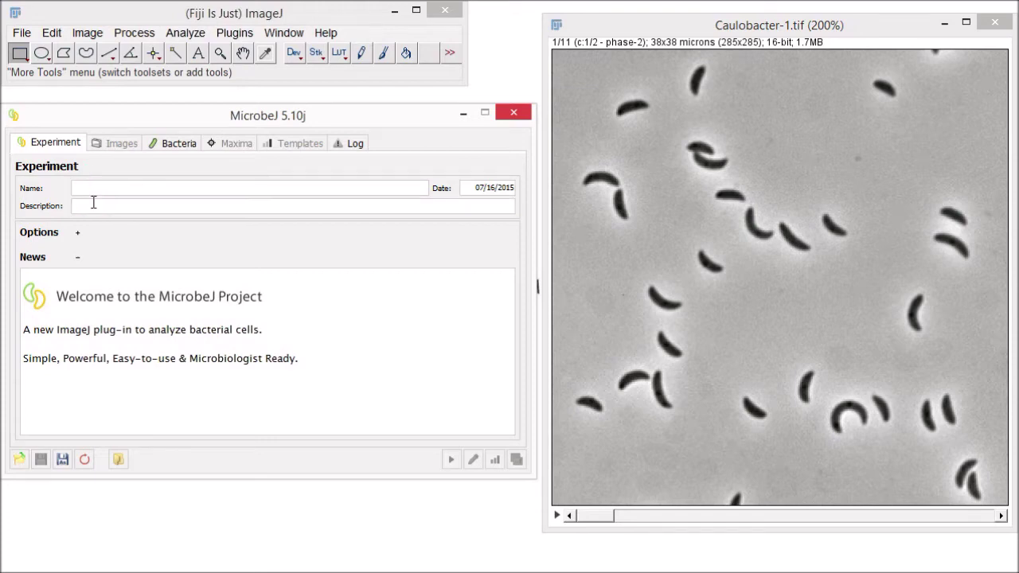
click(108, 152)
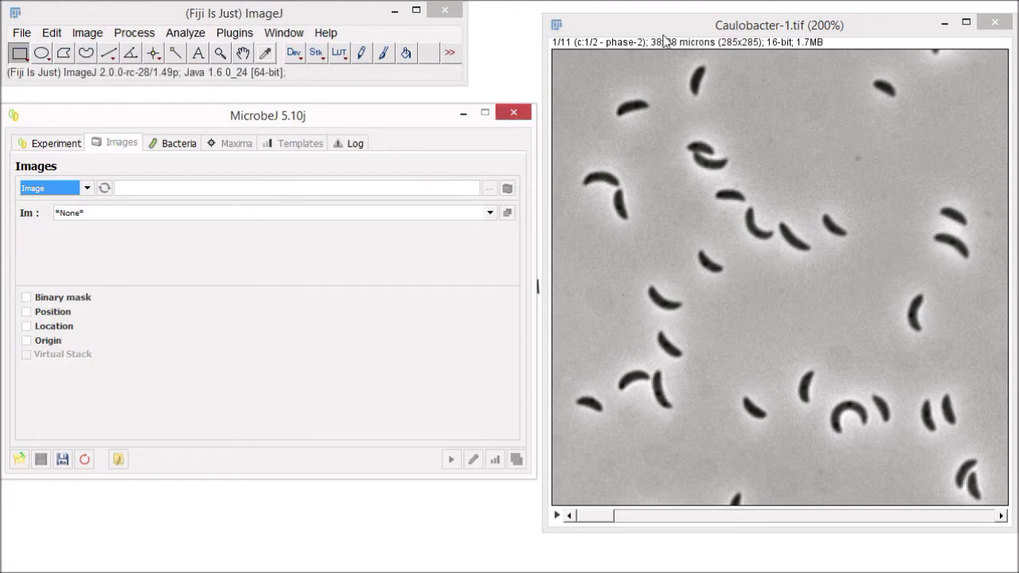
Step: Set the image source to a single image, Caulobacter-1.tif
click(664, 40)
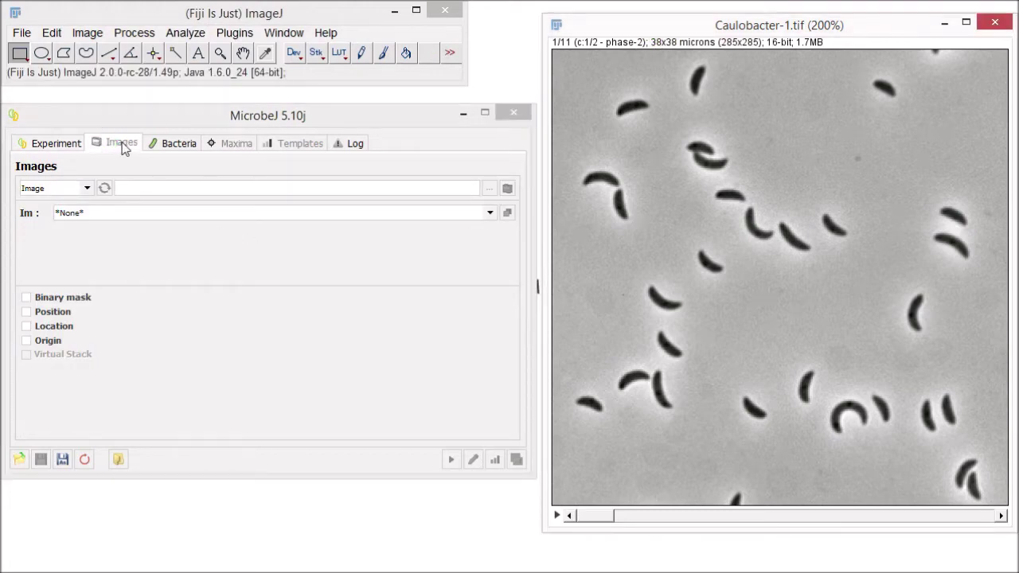
click(87, 188)
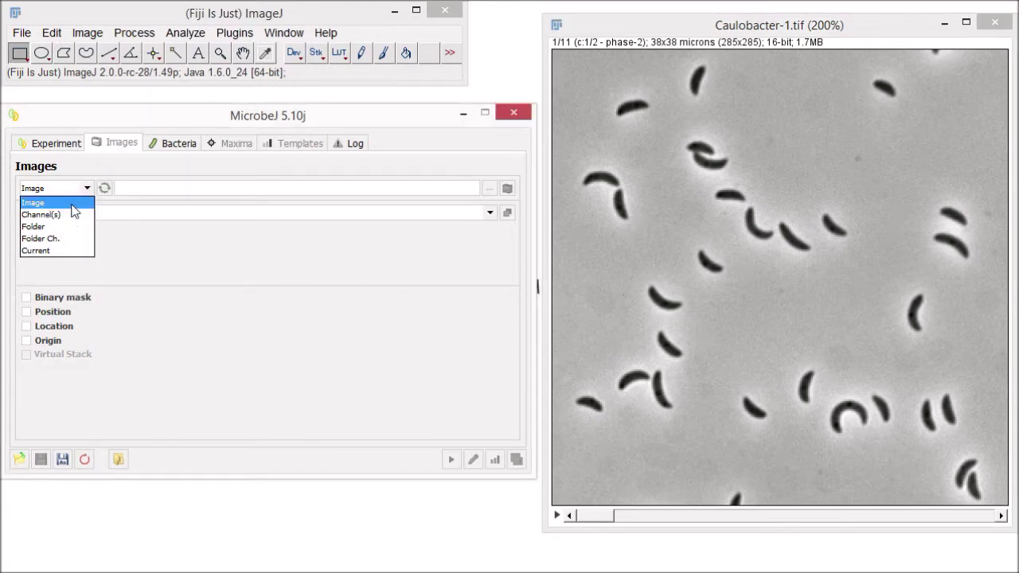
click(72, 205)
click(72, 211)
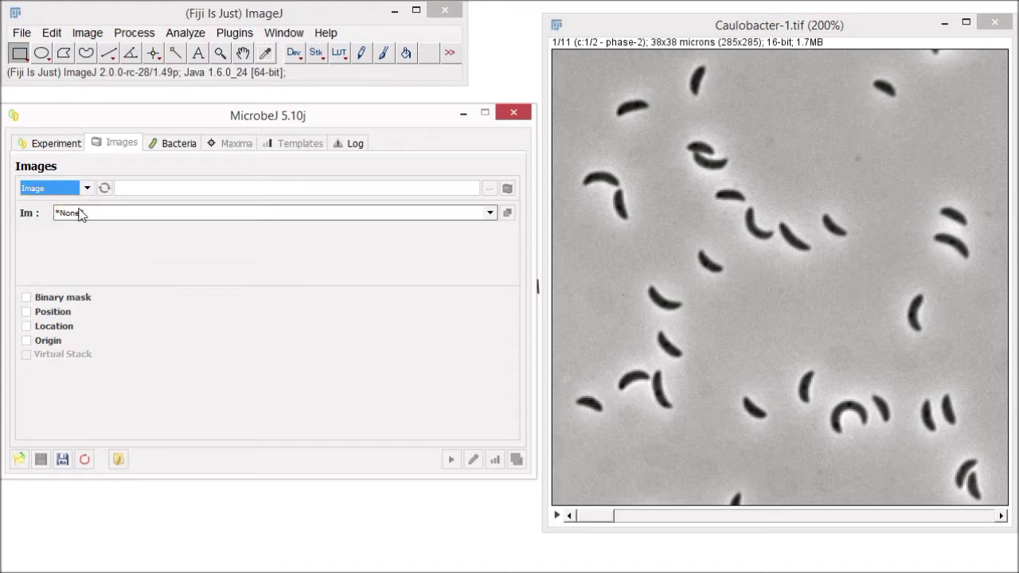
click(73, 226)
Step: Detect Bright bacteria on Channel 1 using the Default threshold method
click(183, 145)
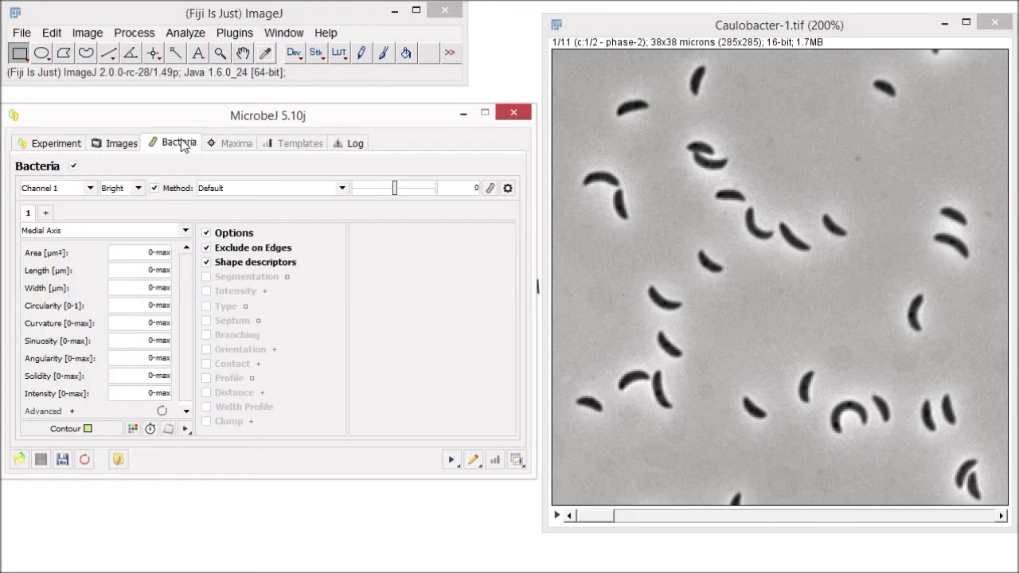
click(83, 188)
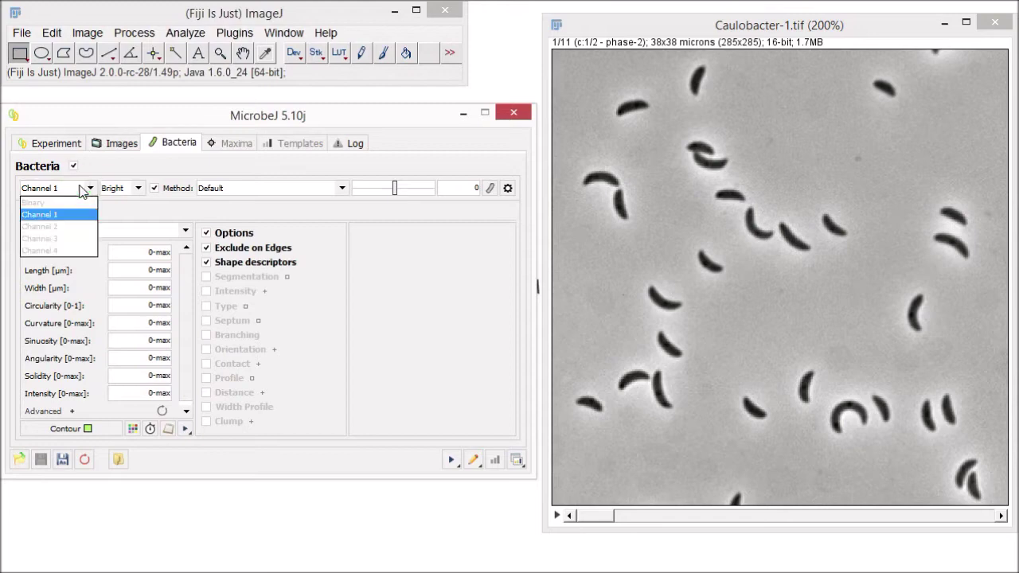
click(67, 223)
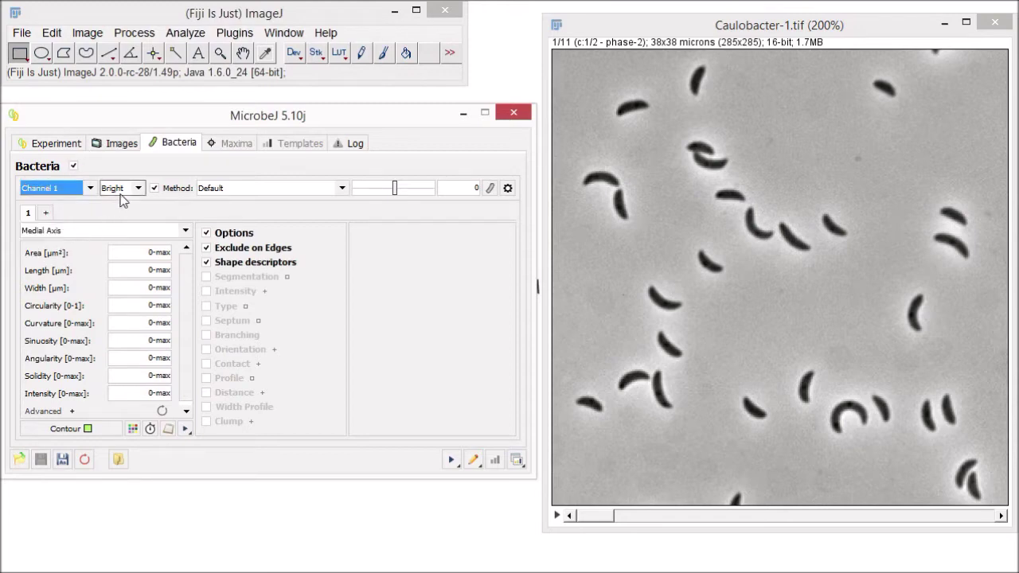
click(142, 191)
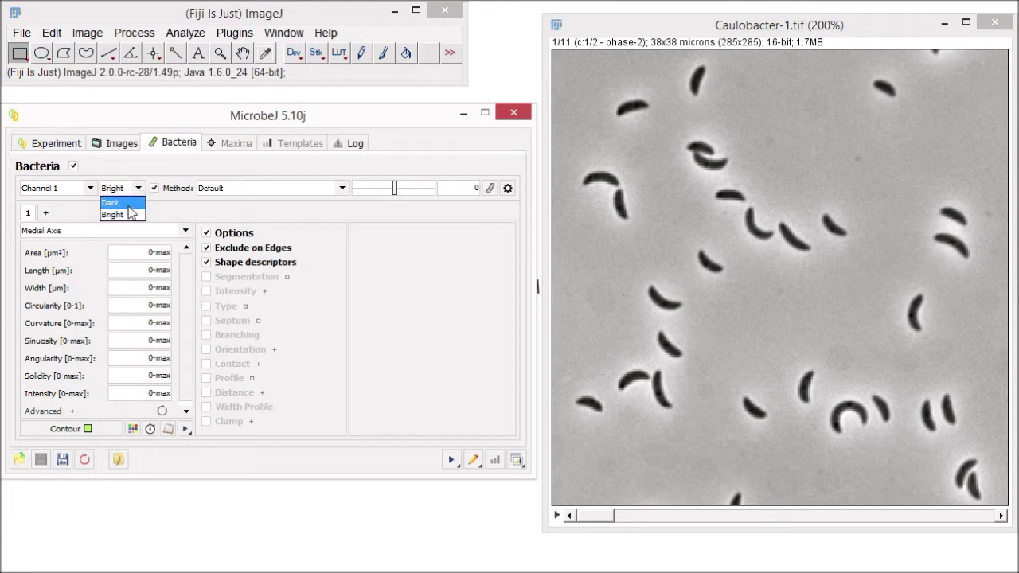
click(130, 215)
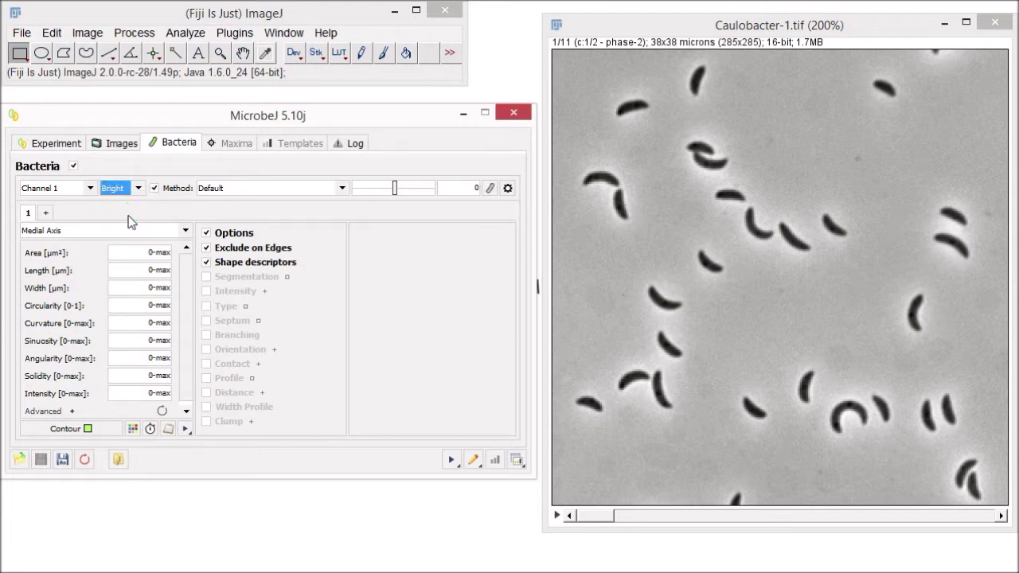
click(343, 190)
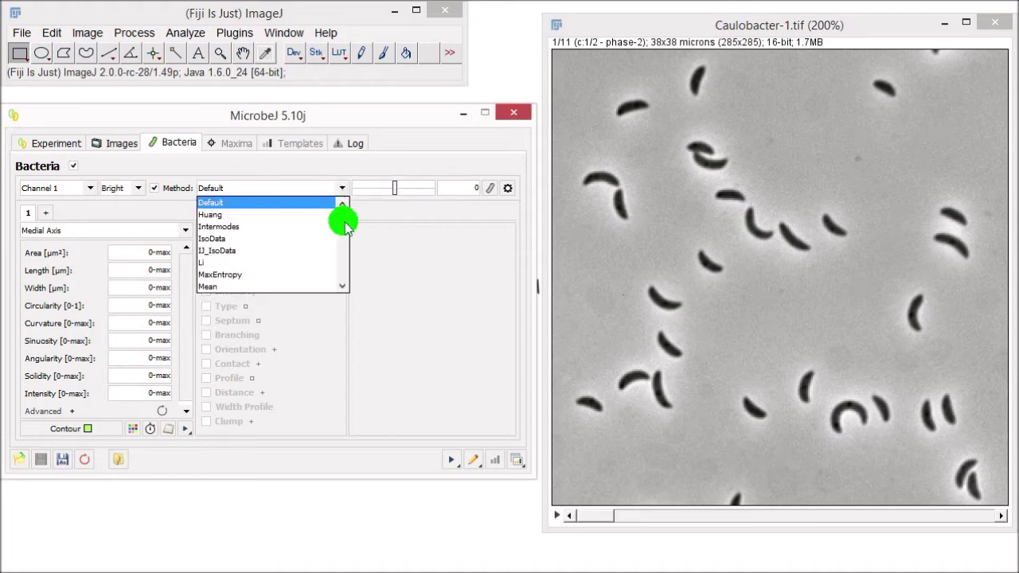
mouse_move(345, 227)
mouse_down()
mouse_move(343, 275)
mouse_move(344, 223)
mouse_up()
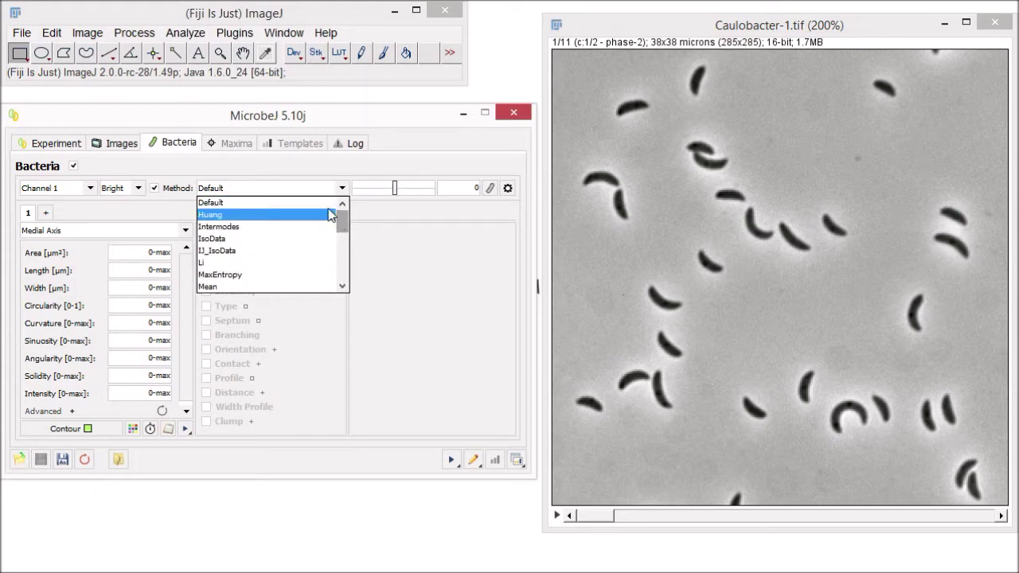
click(326, 204)
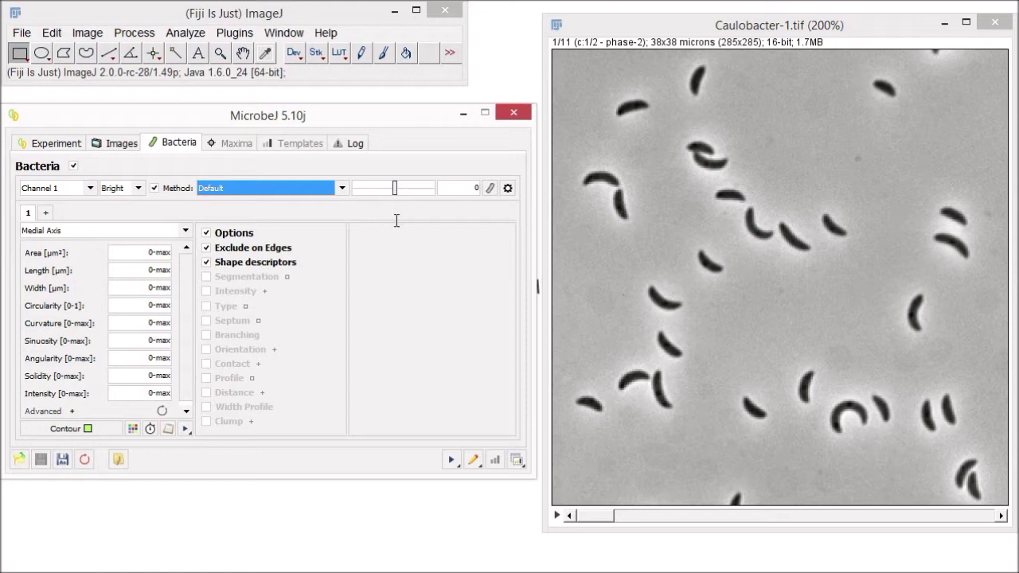
Step: Toggle the threshold overlay preview on and off, then keep Medial Axis as the shape model
click(490, 189)
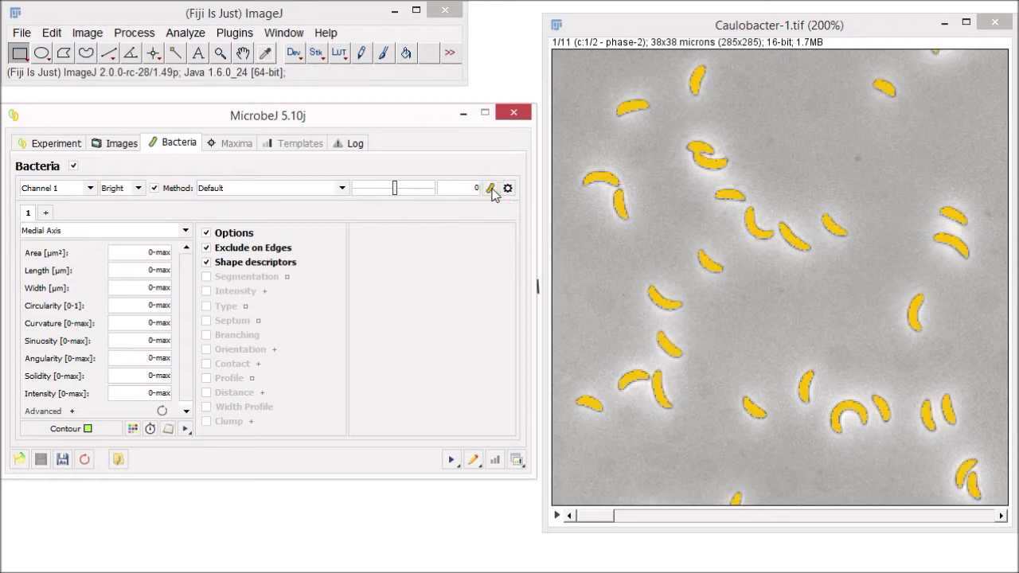
click(490, 188)
click(490, 188)
click(492, 190)
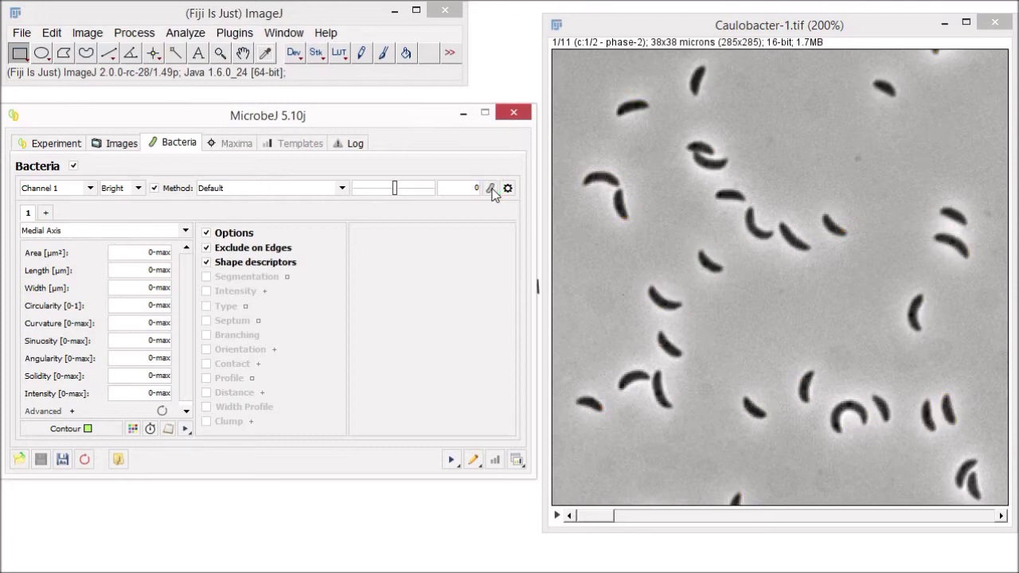
click(185, 231)
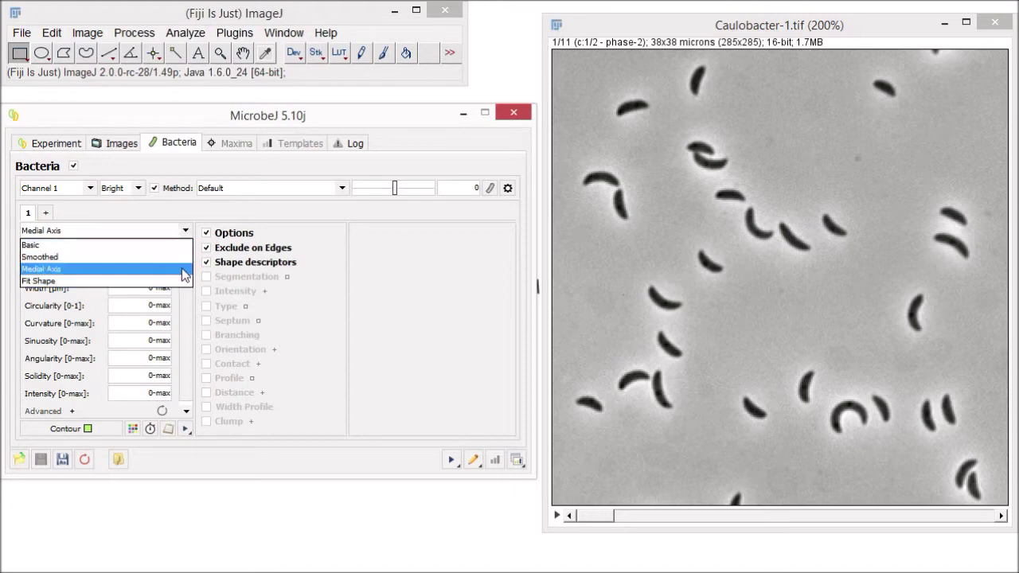
click(185, 270)
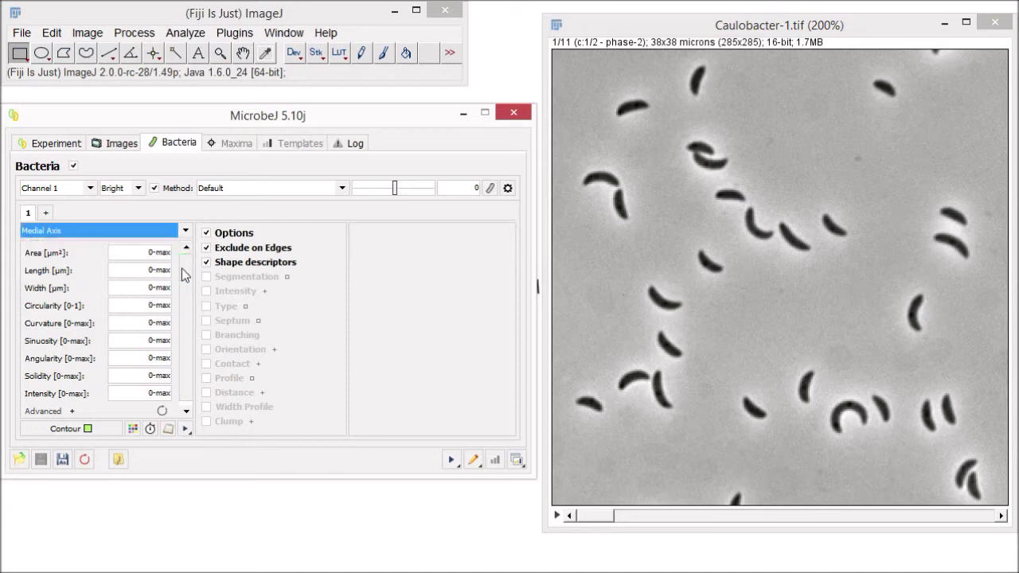
Step: Test bacteria detection on the current slice and slice 2, then zoom in on a small particle
click(186, 425)
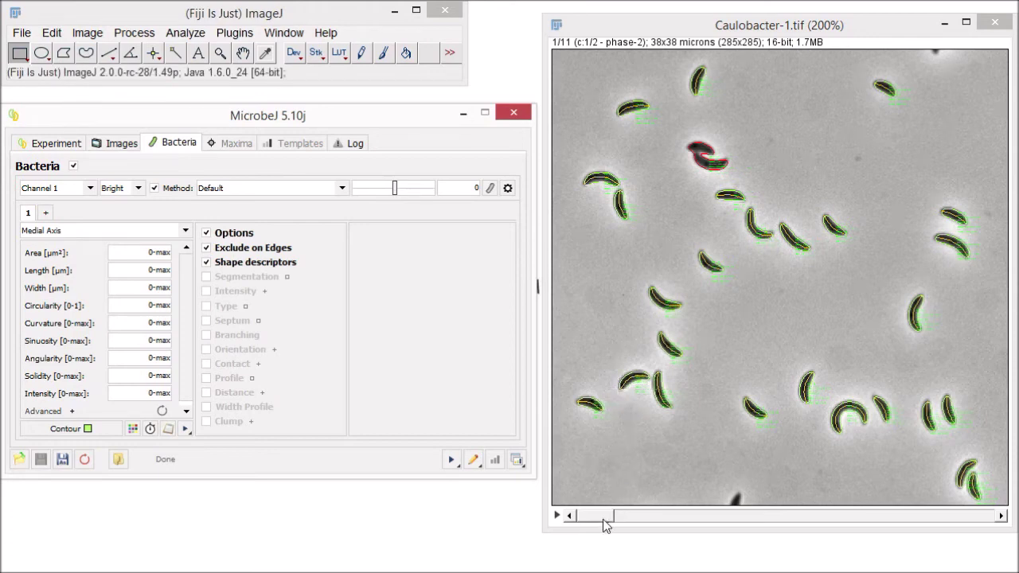
drag(603, 519, 754, 516)
click(186, 430)
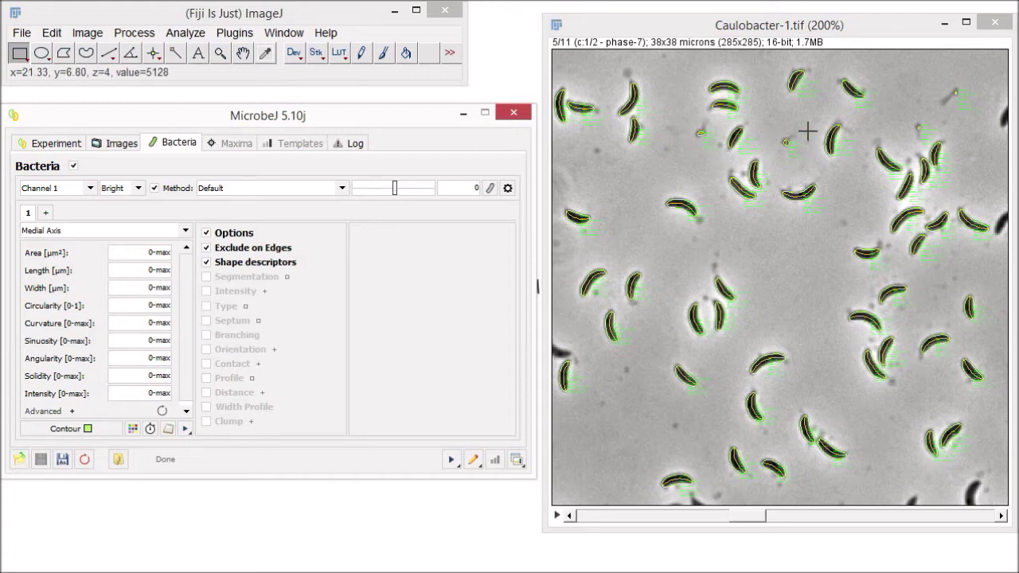
click(218, 57)
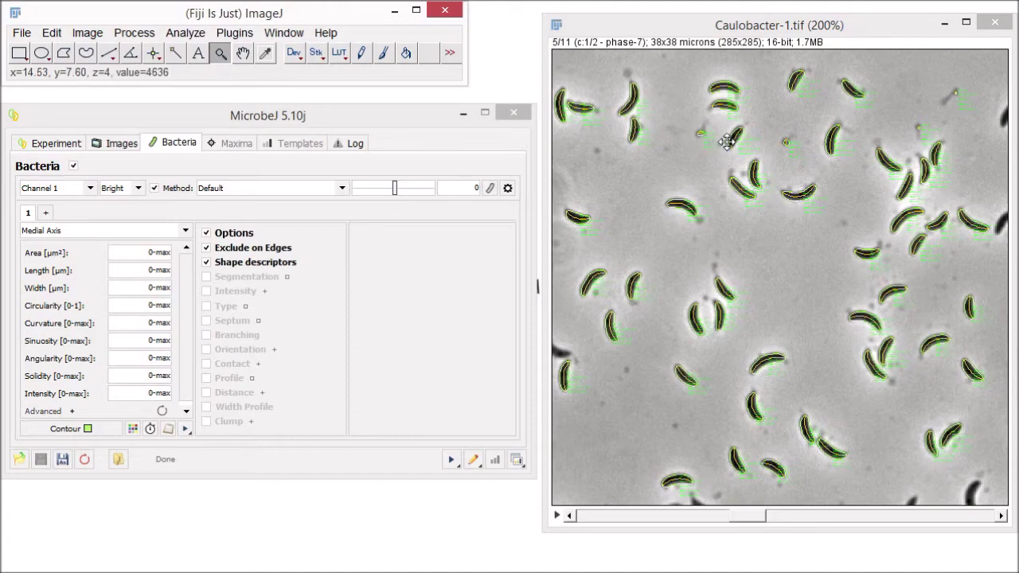
click(743, 172)
Step: Magnify a small particle to 1600%, set the minimum area to 0.9, rerun detection, and zoom back to 200%
click(809, 222)
click(810, 223)
click(739, 284)
click(778, 280)
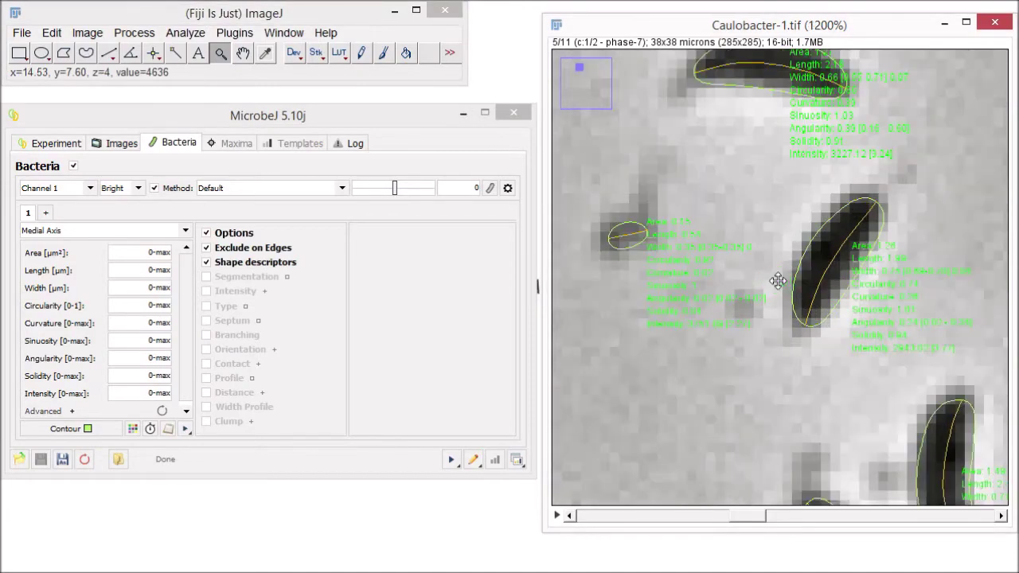
click(778, 281)
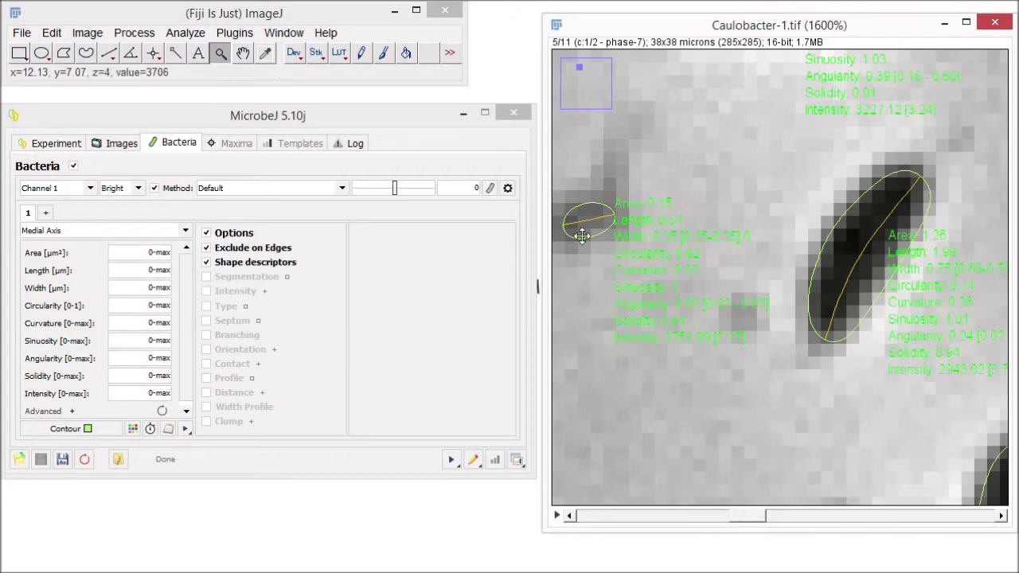
click(154, 253)
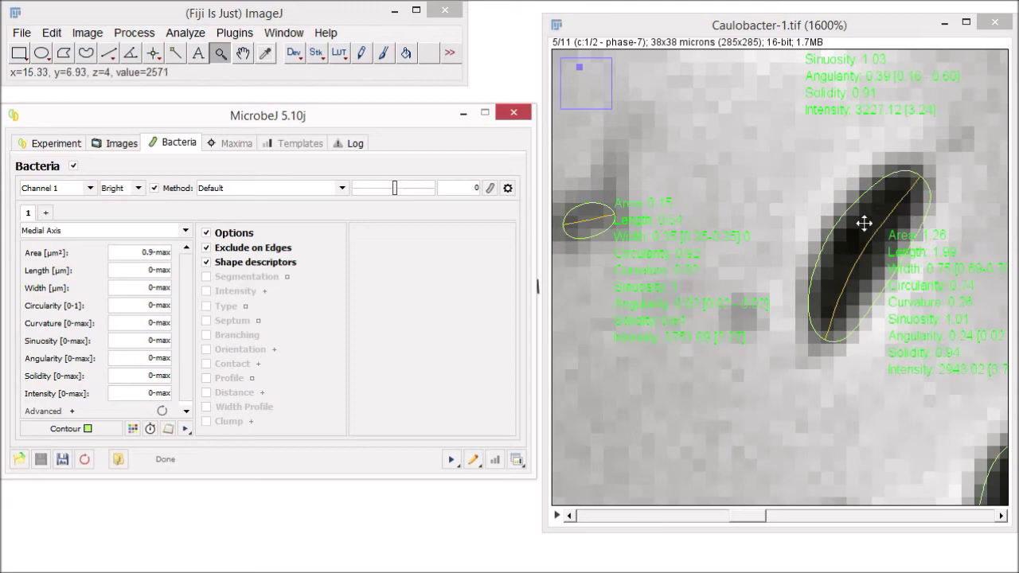
click(184, 430)
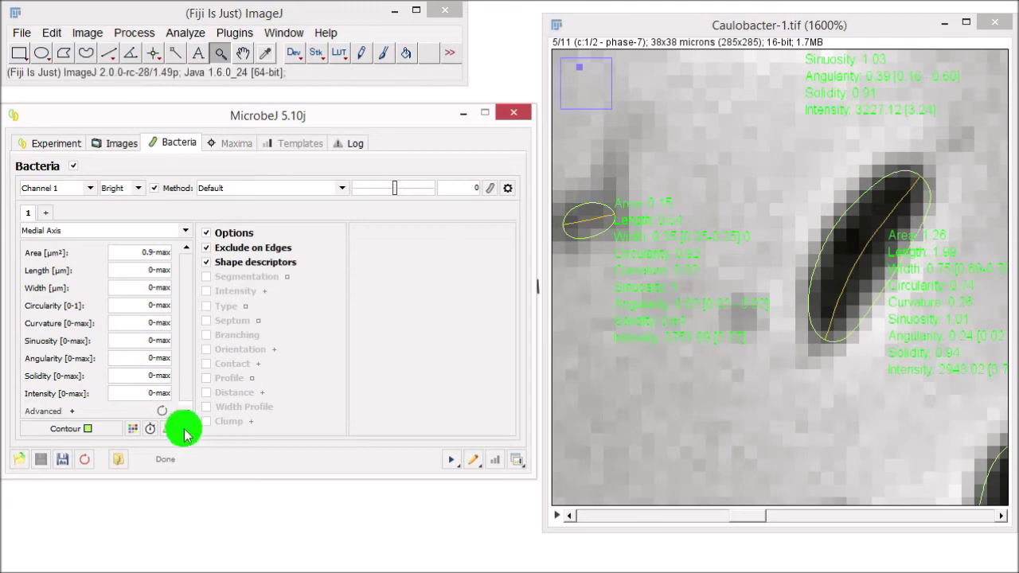
right_click(748, 256)
right_click(776, 262)
right_click(791, 274)
right_click(794, 275)
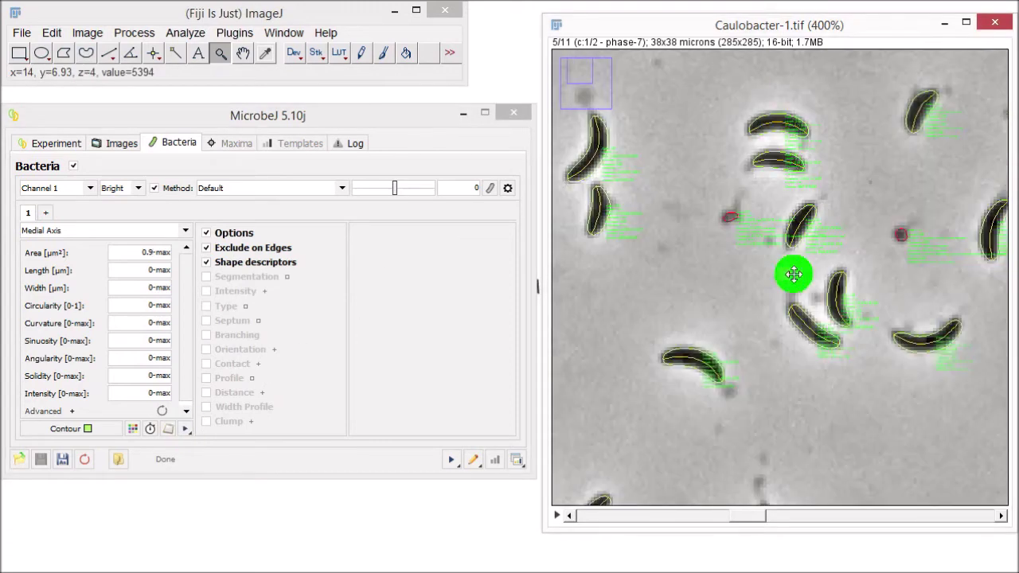
right_click(794, 274)
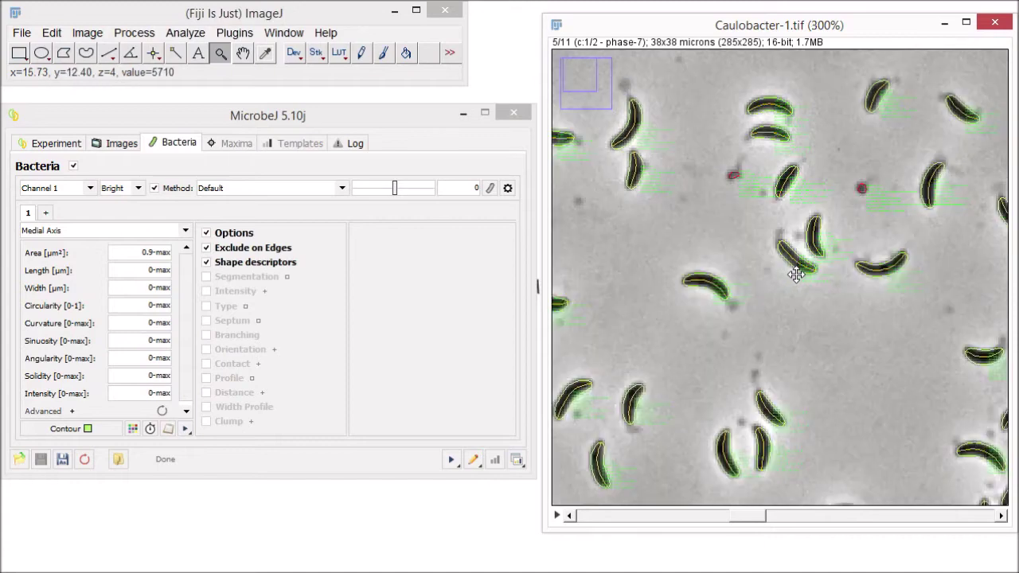
right_click(796, 274)
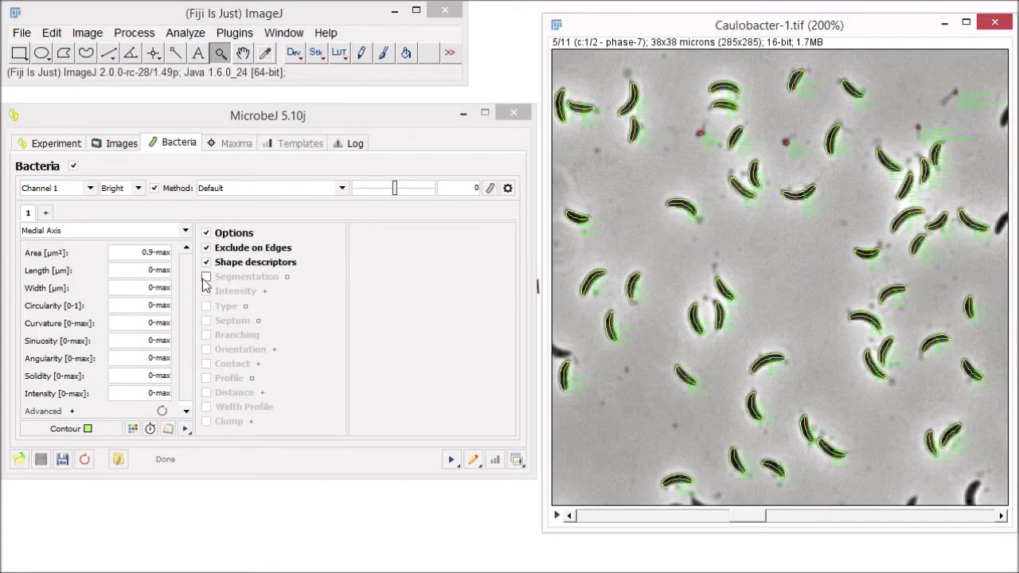
click(146, 287)
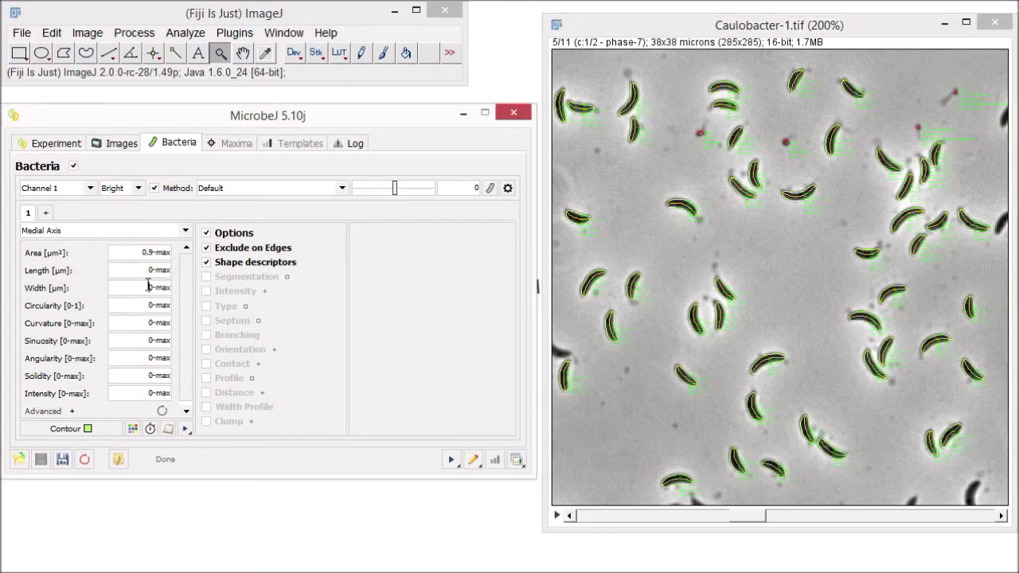
click(141, 357)
click(137, 342)
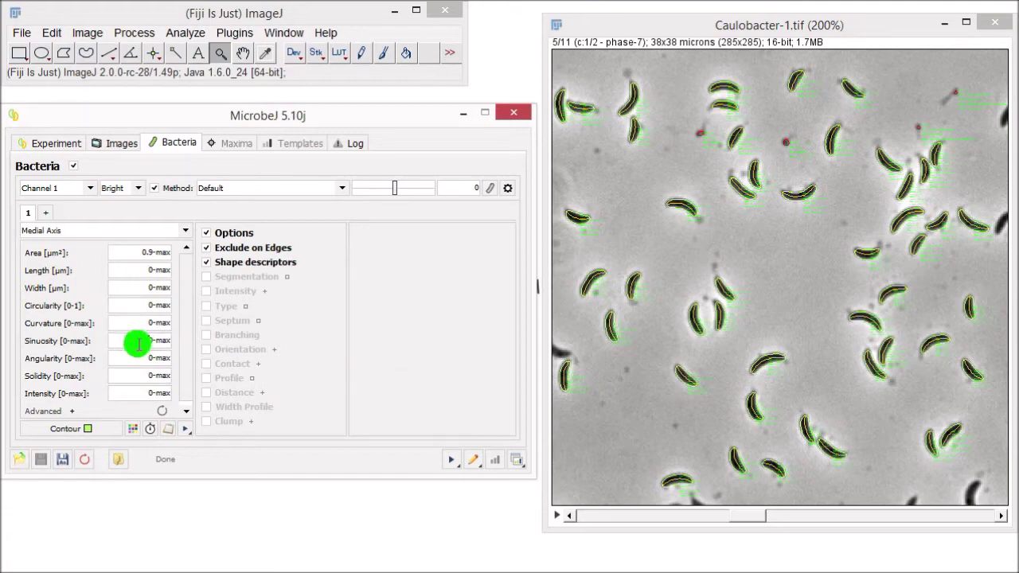
click(216, 266)
click(216, 266)
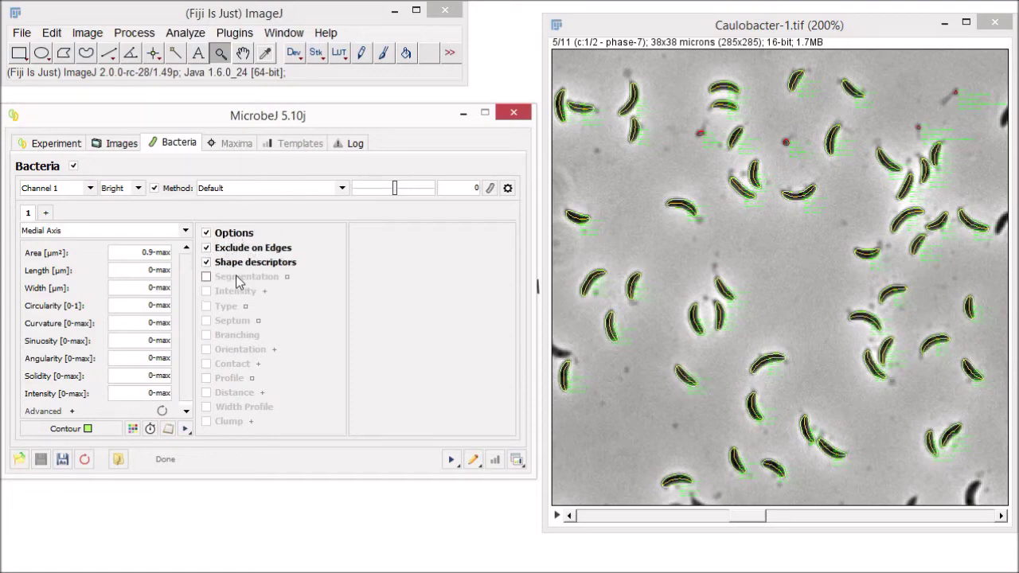
click(730, 519)
Step: On slice 1/11, enable Segmentation and rerun the test detection
drag(730, 519, 584, 517)
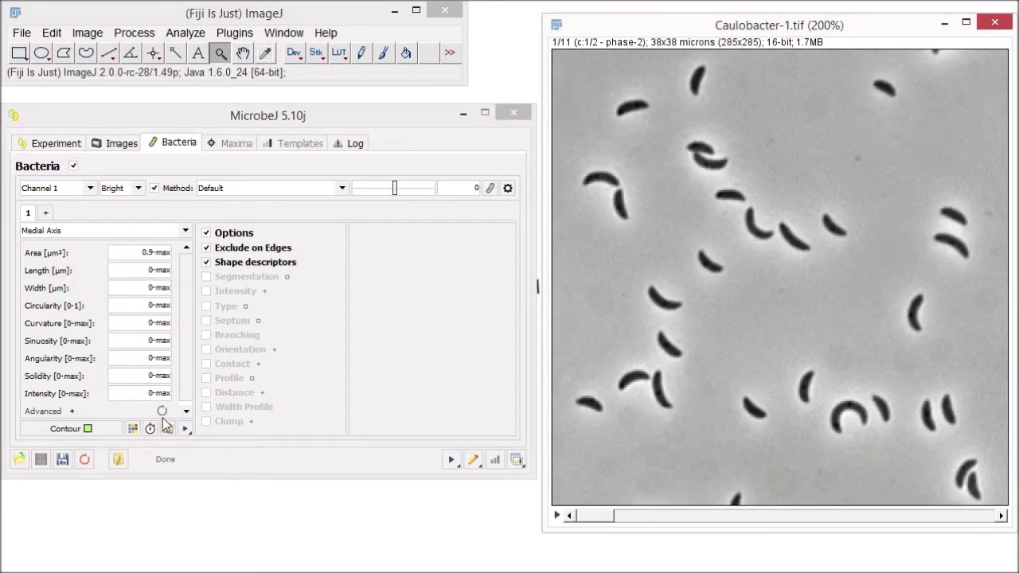
click(185, 429)
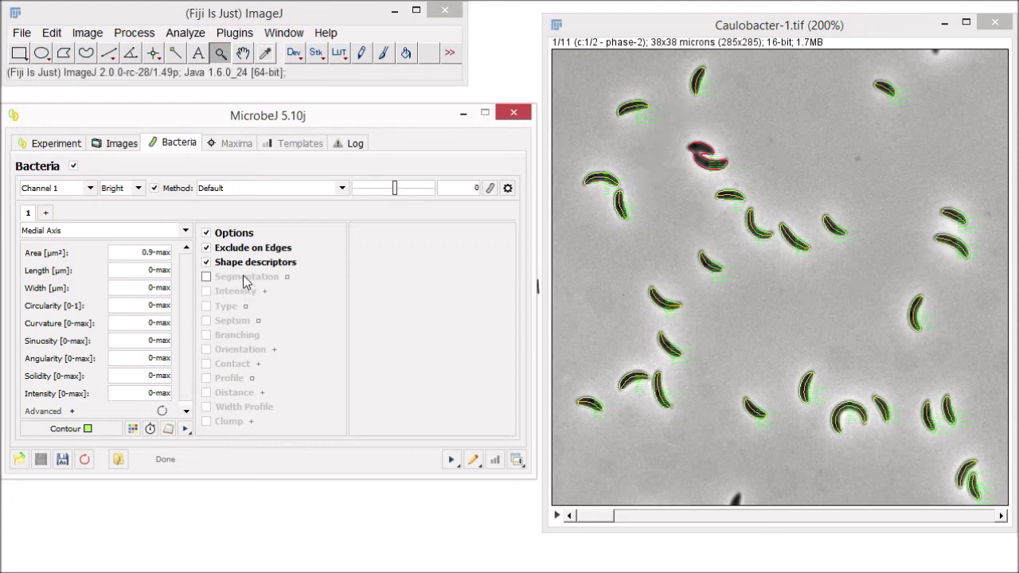
click(243, 276)
click(184, 430)
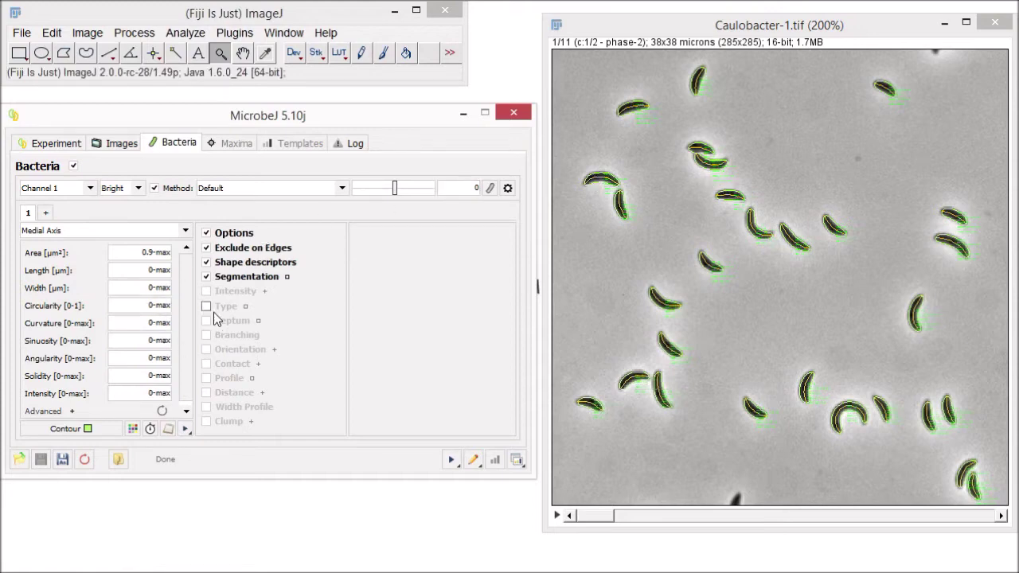
Step: Toggle Septum and Profile on and off, leaving both disabled, and recheck slice 1
click(228, 326)
click(238, 322)
click(231, 378)
click(235, 382)
mouse_move(589, 518)
mouse_down()
mouse_move(617, 516)
mouse_move(589, 517)
mouse_up()
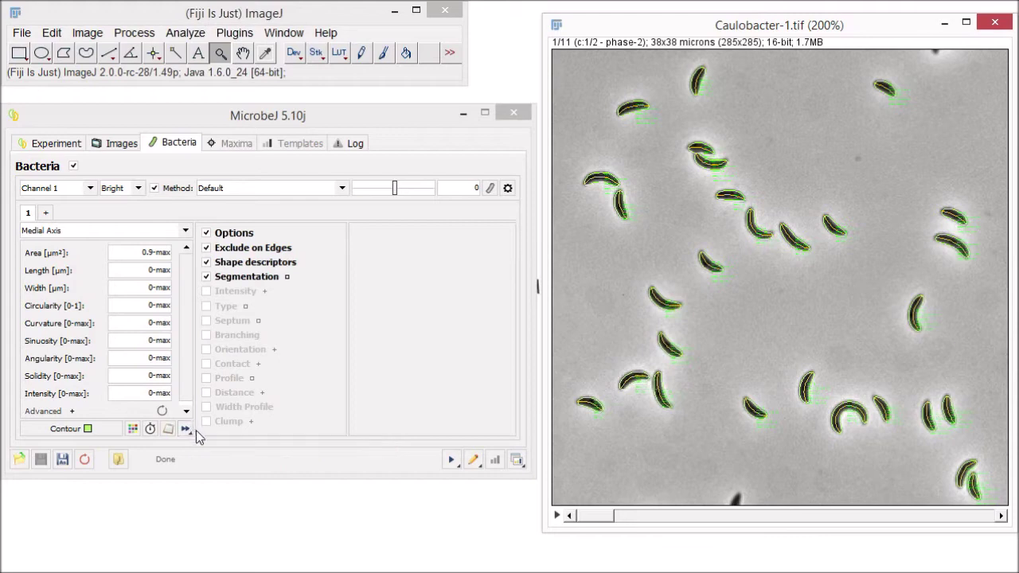
Step: Run the test detection on every slice of the stack, returning the slider to slice 1
click(190, 430)
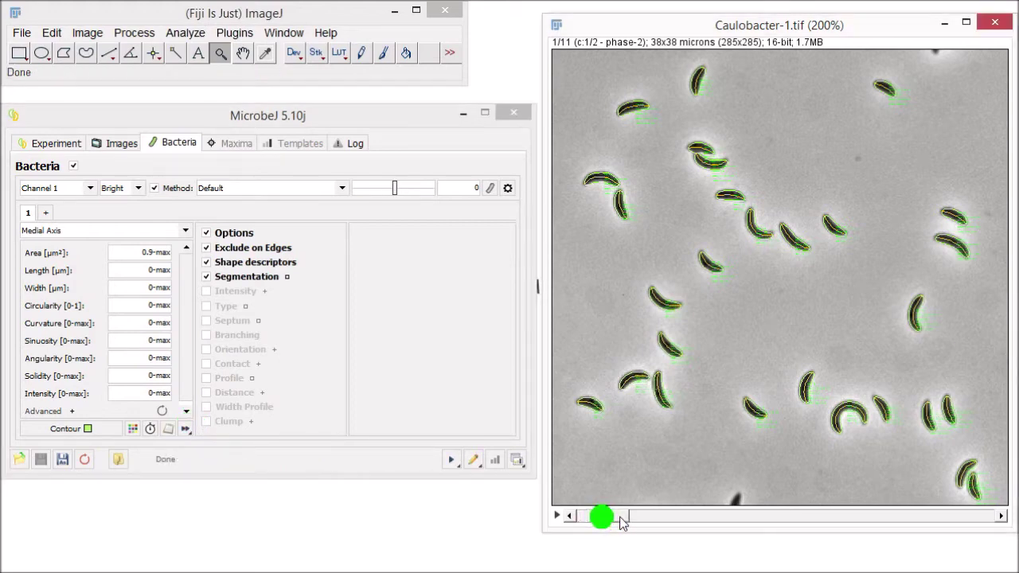
drag(603, 517, 572, 522)
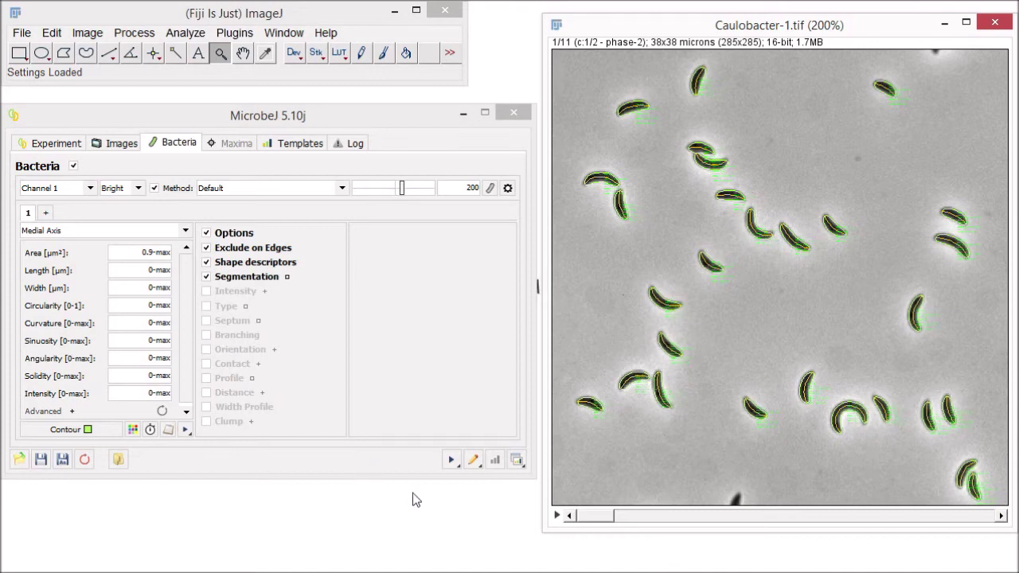
Step: Run the experiment, then reposition and widen the Result window listing 247 bacteria
click(520, 468)
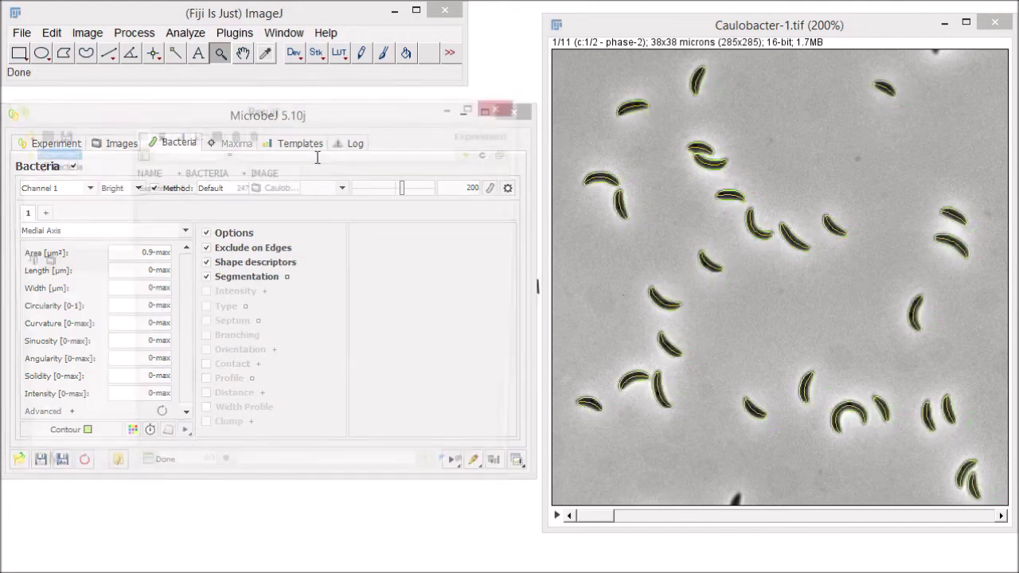
drag(280, 119, 279, 123)
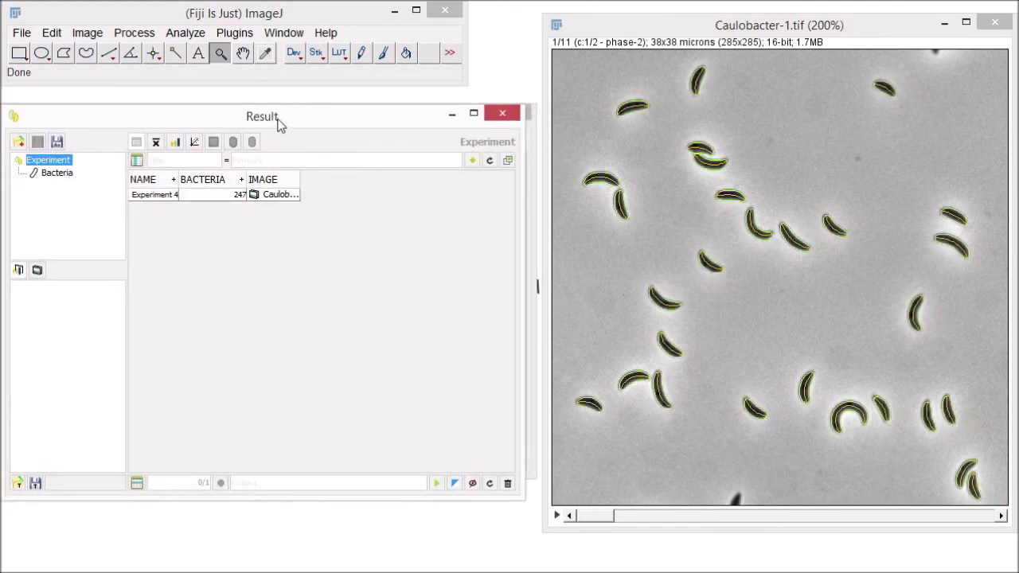
drag(524, 212, 537, 213)
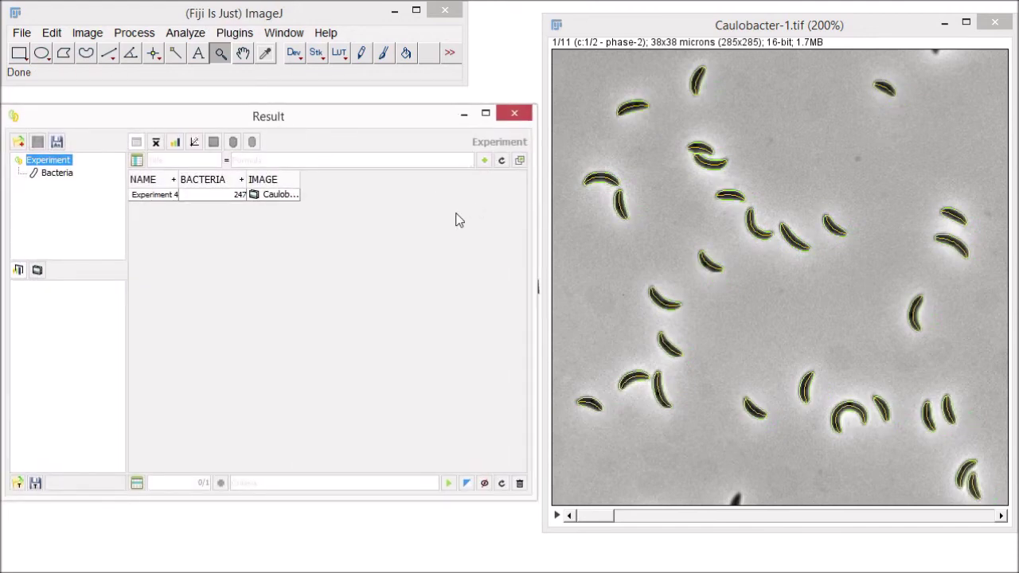
Step: Show the bacteria list and highlight entries b1, b3, b6, b9 and b5–b11 in the image
click(64, 175)
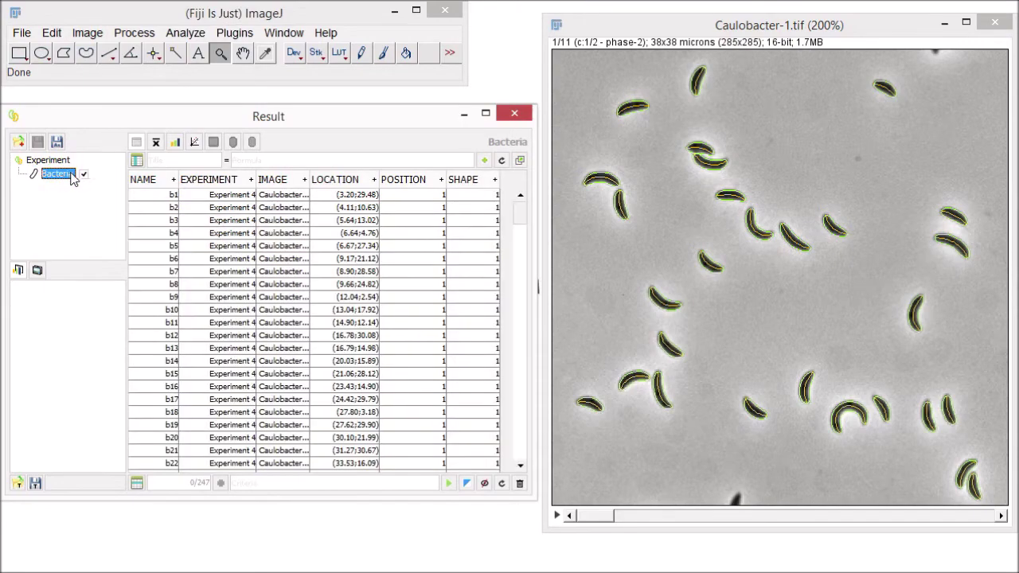
mouse_move(522, 213)
mouse_down()
mouse_move(530, 441)
mouse_move(535, 214)
mouse_up()
click(153, 202)
click(168, 220)
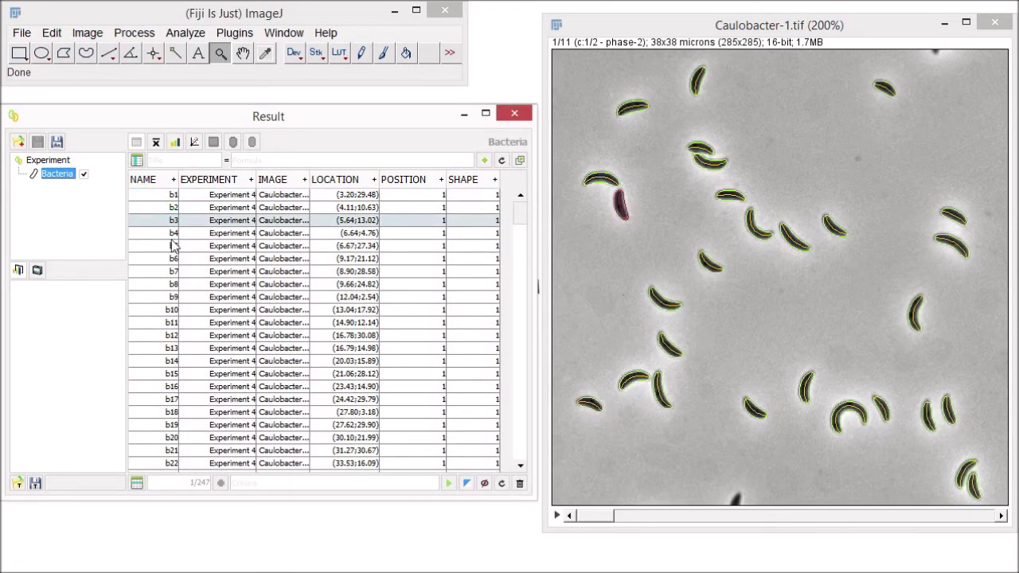
click(175, 258)
click(178, 296)
drag(184, 245, 180, 323)
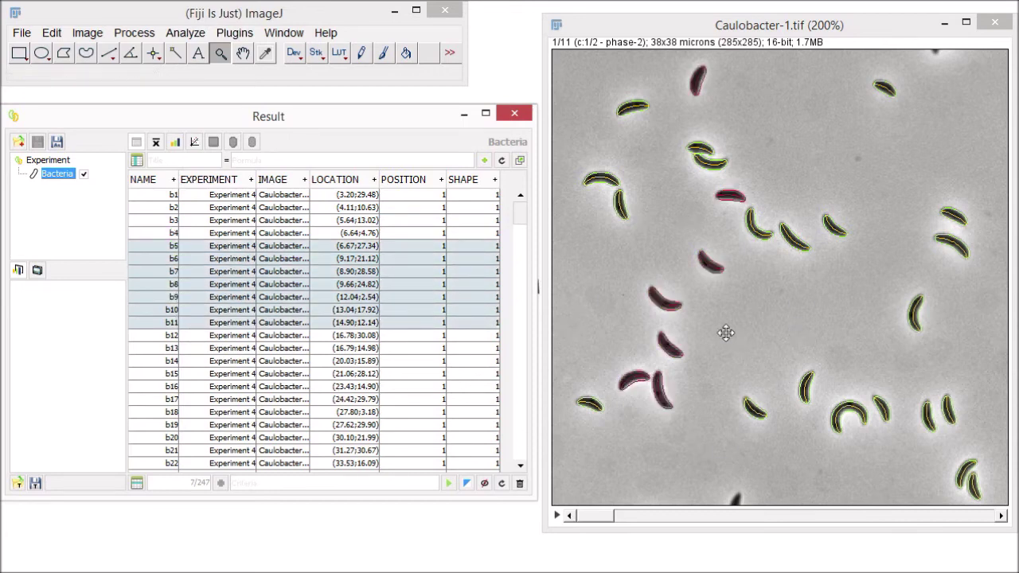
Step: Box-select several bacteria directly on the image with the rectangle tool
click(17, 59)
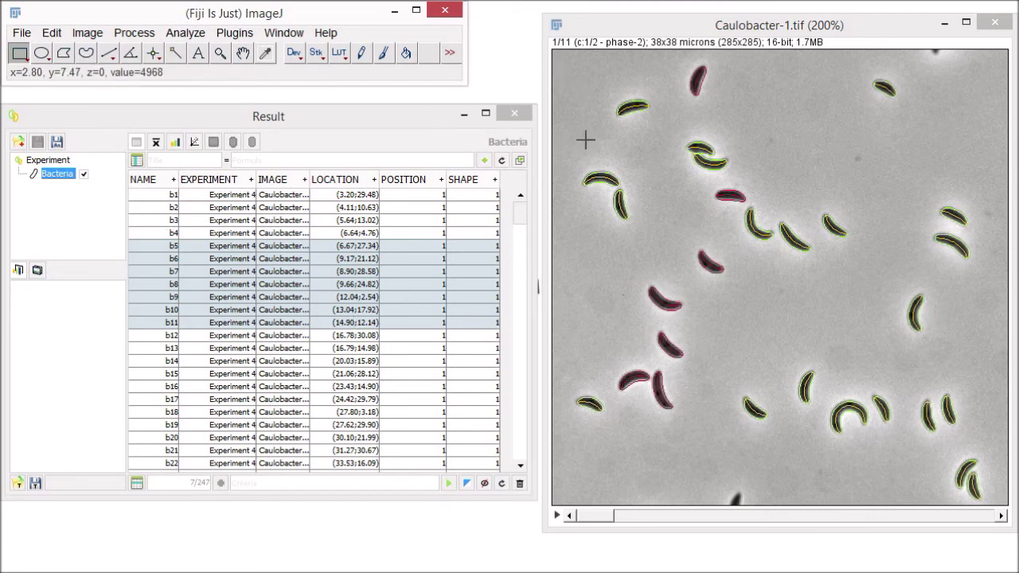
drag(578, 151, 643, 238)
drag(671, 130, 712, 175)
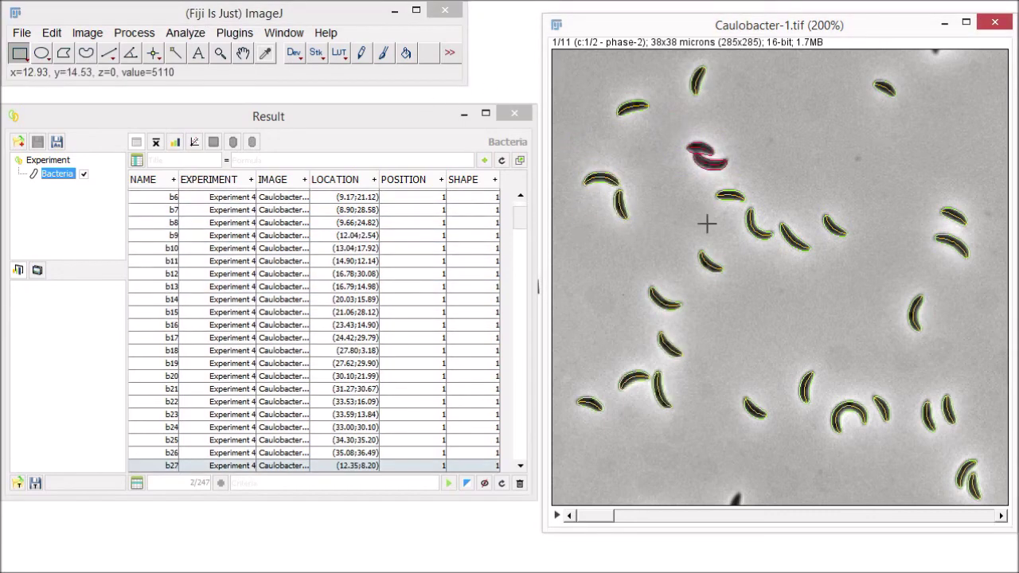
drag(708, 220, 845, 280)
drag(711, 364, 772, 423)
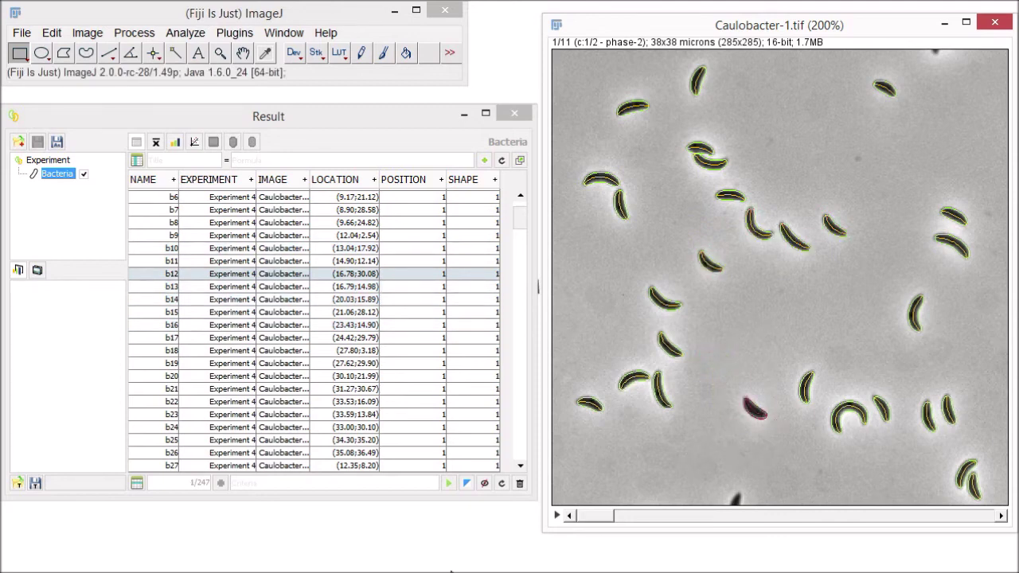
Step: Exclude b12, then delete the crescent-shaped object near the image bottom, leaving 246 bacteria
click(484, 483)
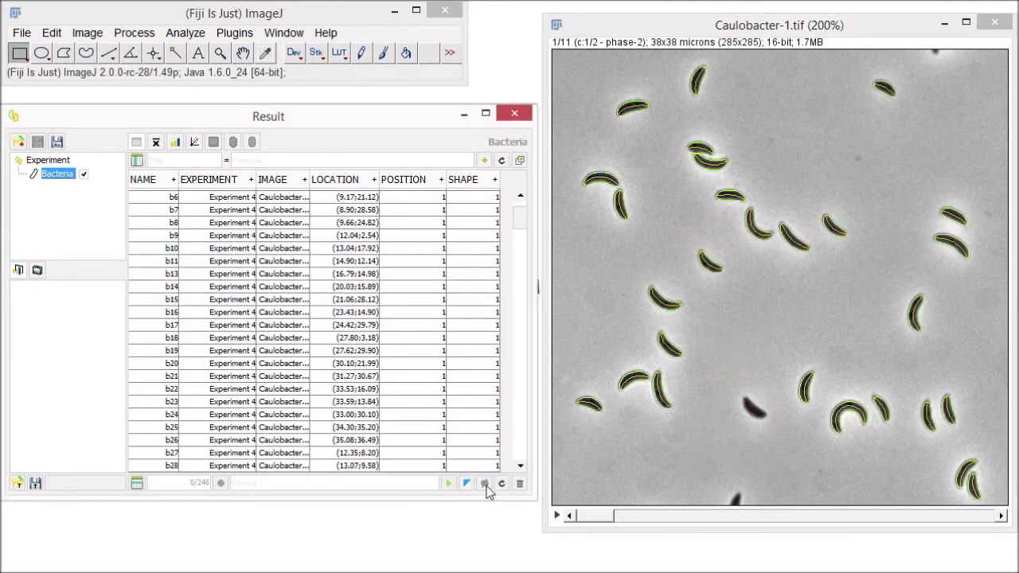
click(497, 483)
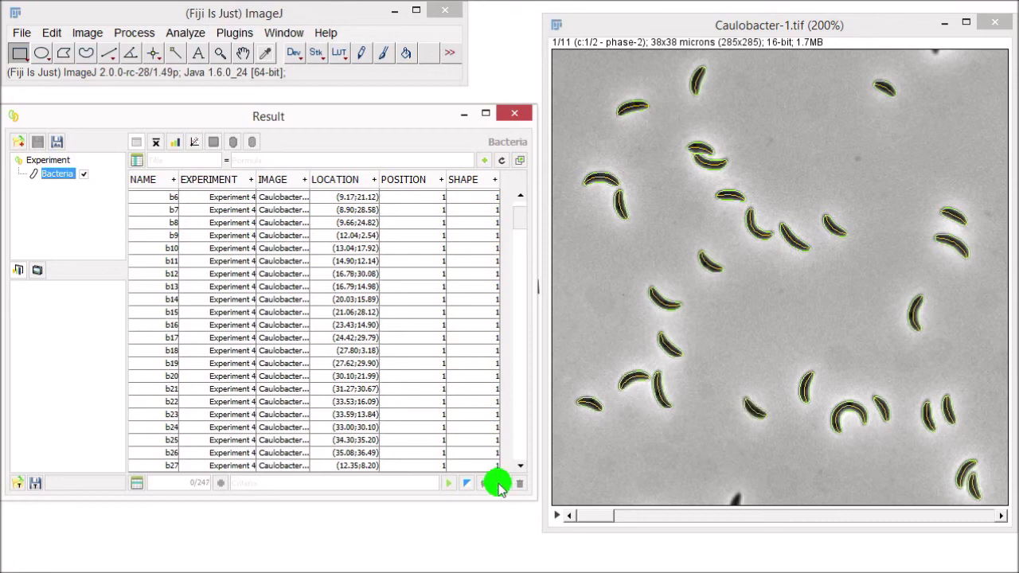
click(733, 386)
click(846, 422)
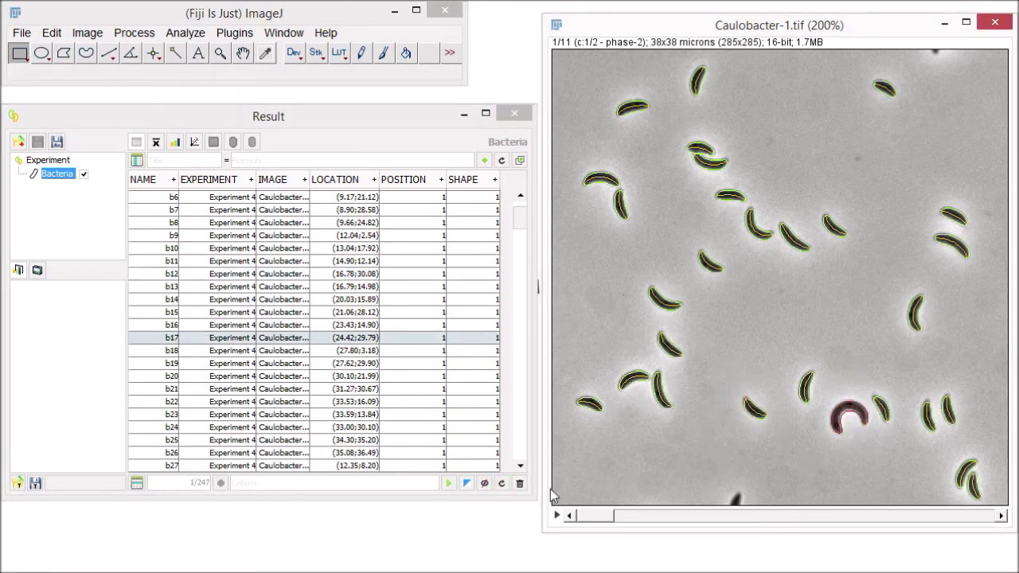
click(519, 484)
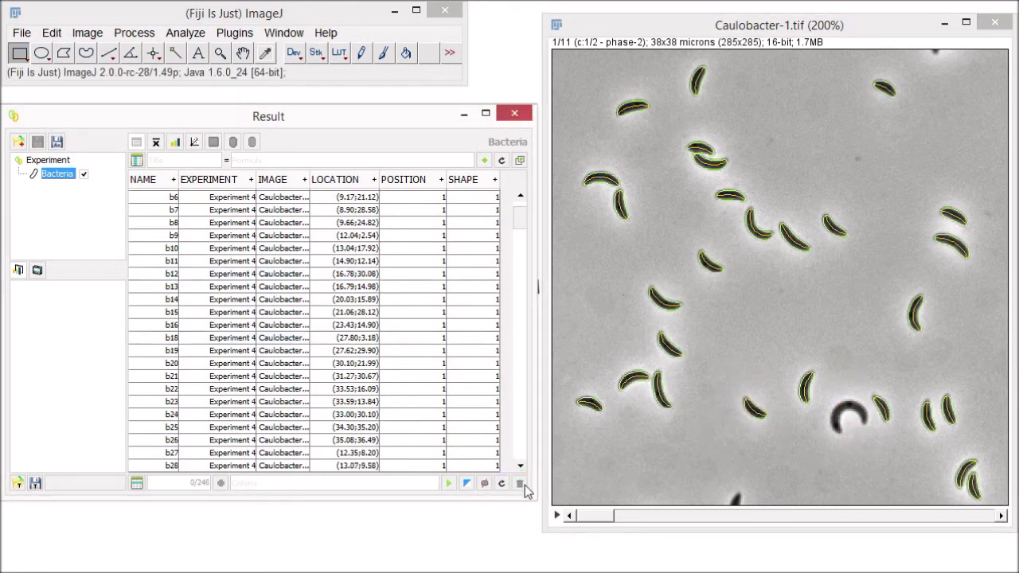
click(833, 337)
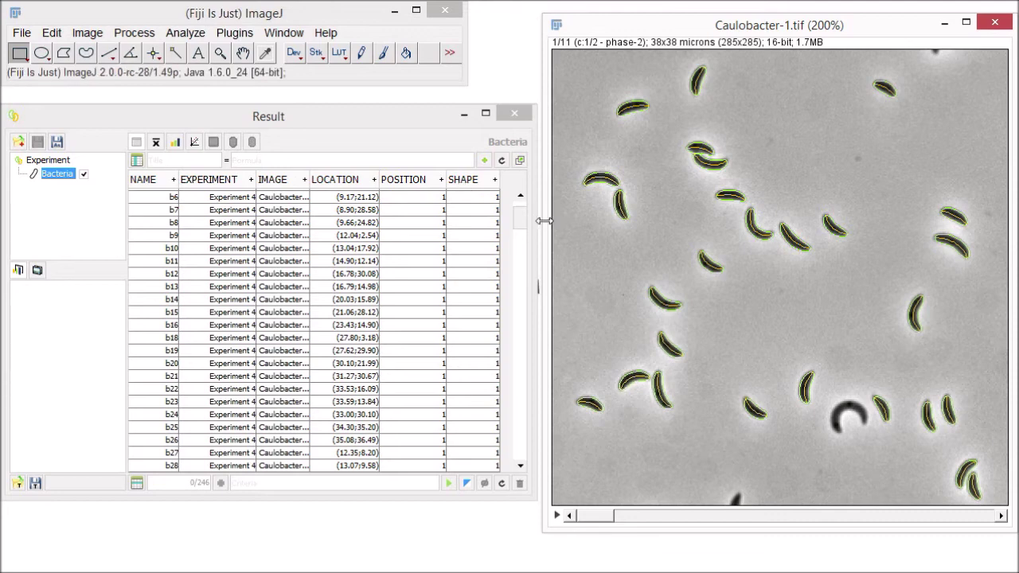
Step: Widen the Result window and add a SHAPE.length column to the bacteria table
drag(538, 223, 663, 232)
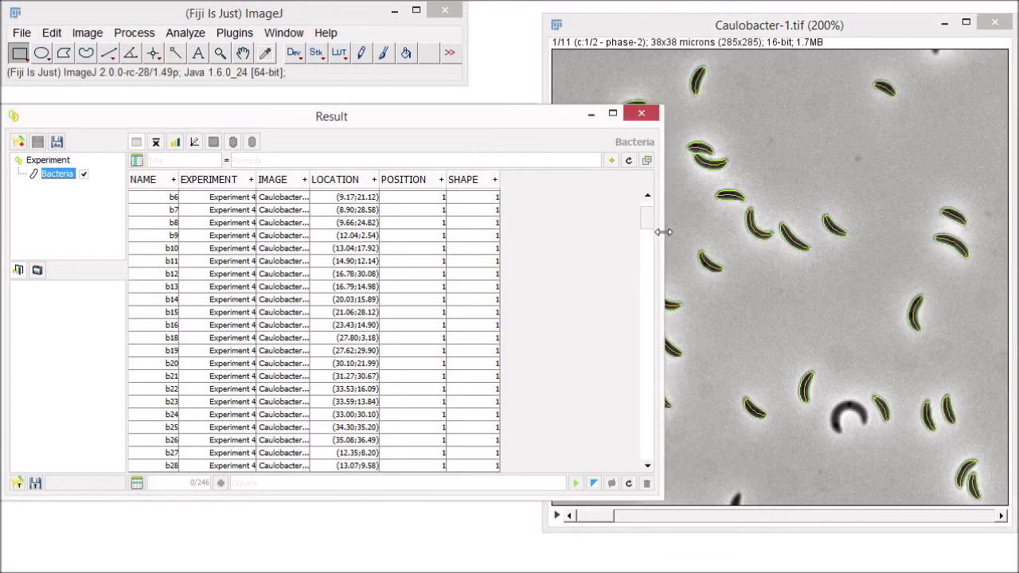
click(470, 183)
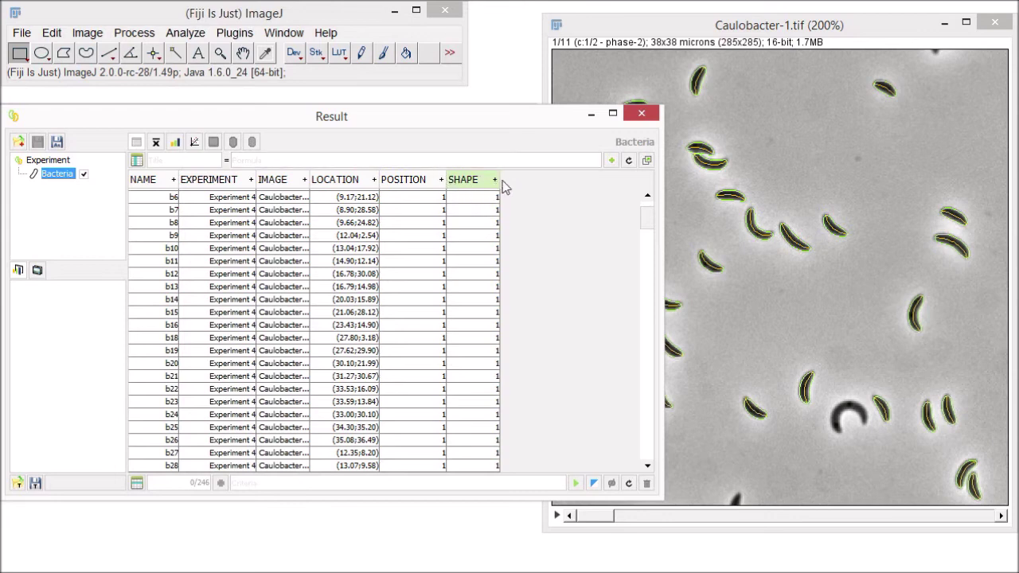
click(494, 181)
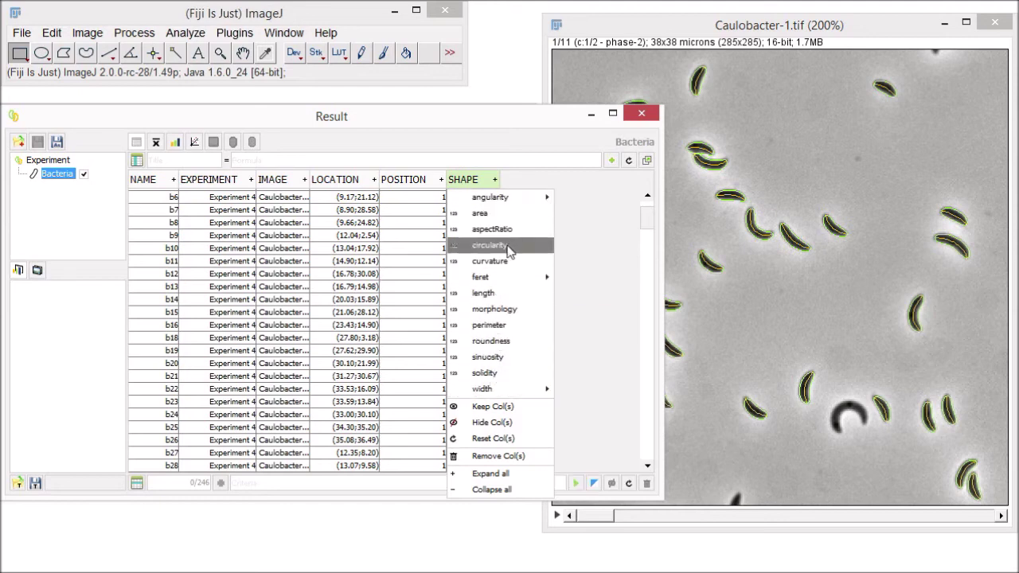
click(506, 295)
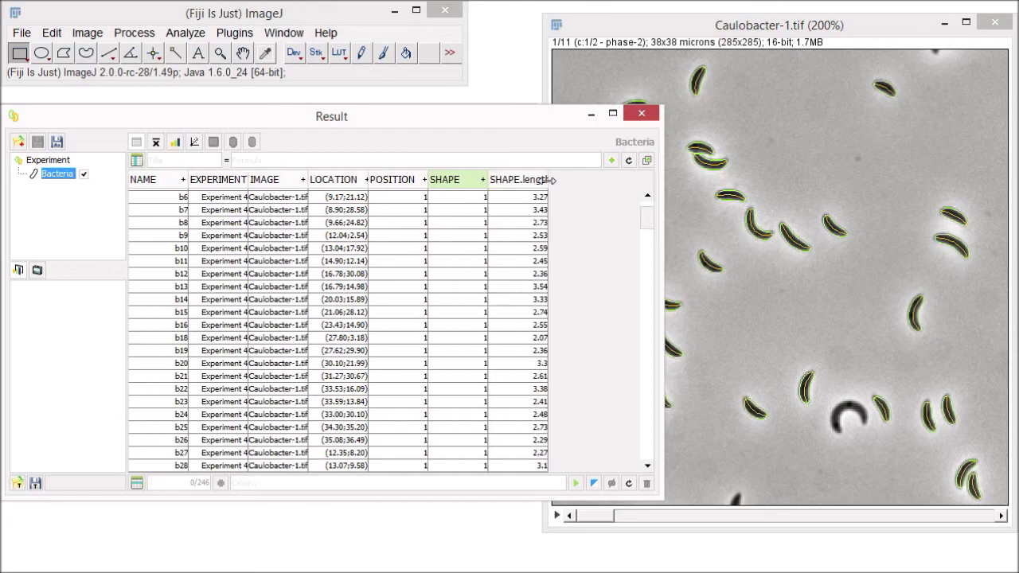
drag(551, 180, 573, 180)
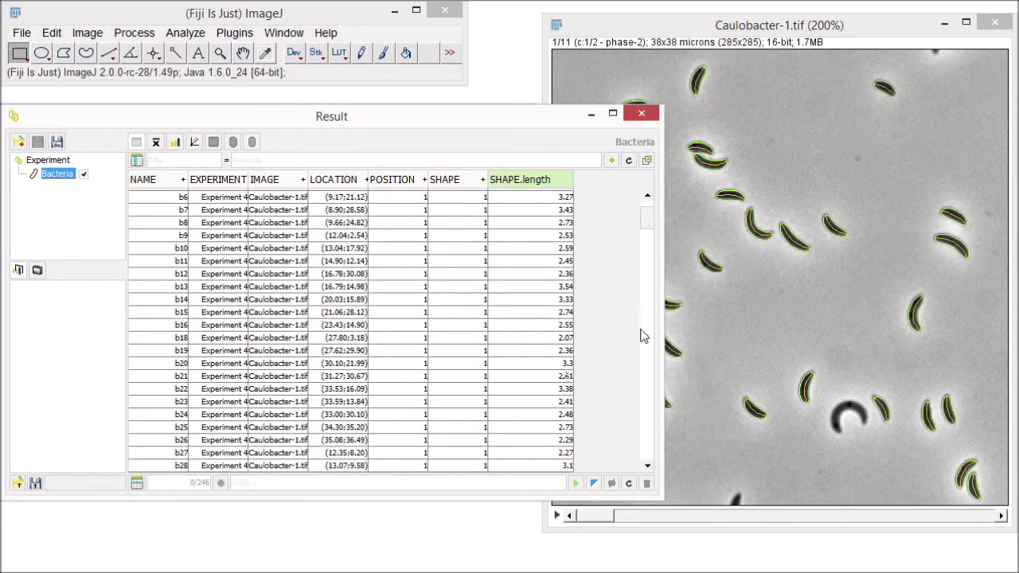
mouse_move(651, 220)
mouse_down()
mouse_move(644, 319)
mouse_move(648, 204)
mouse_up()
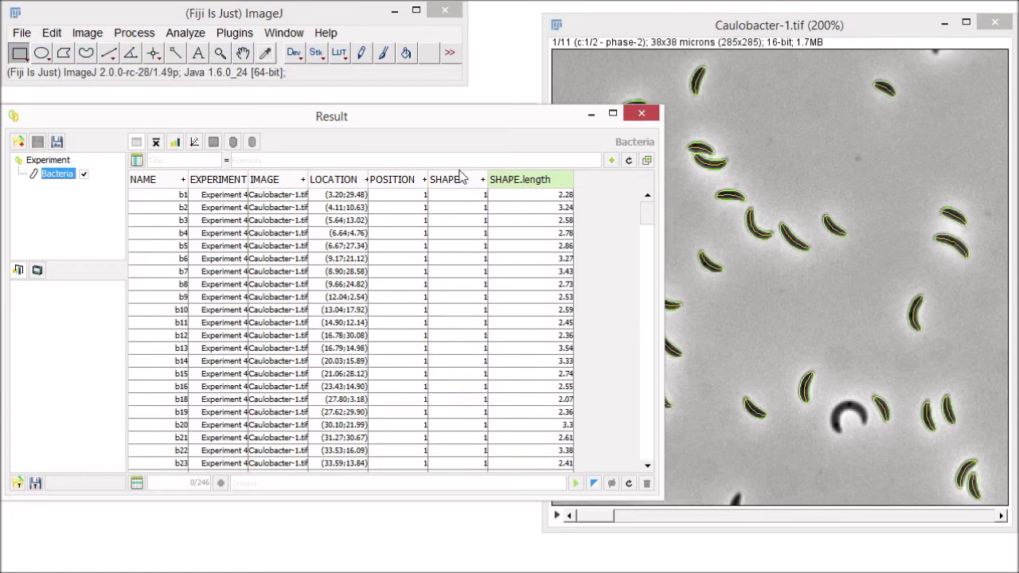
Step: Hide the SHAPE and POSITION columns in the Result table
click(454, 177)
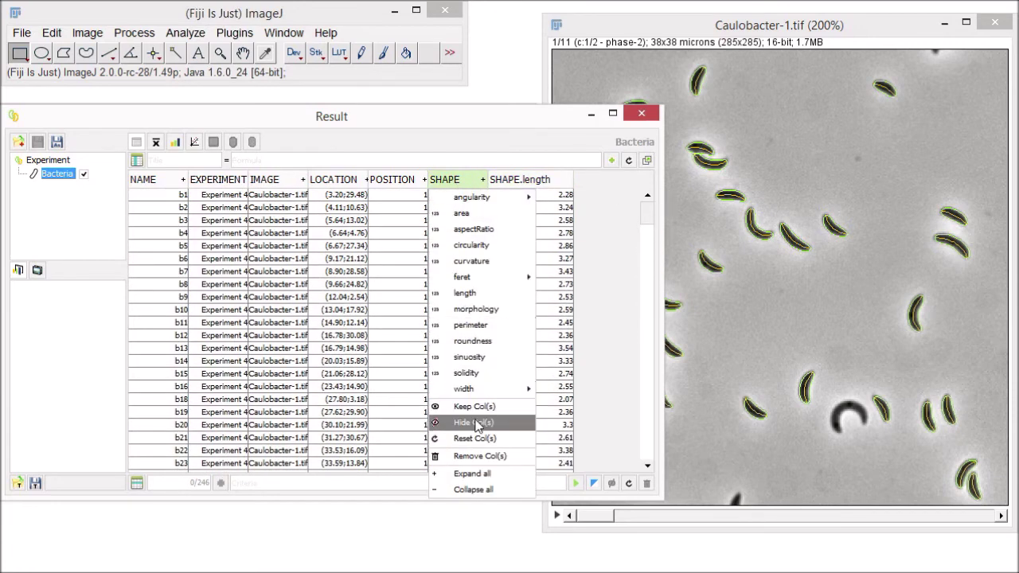
click(478, 422)
click(399, 182)
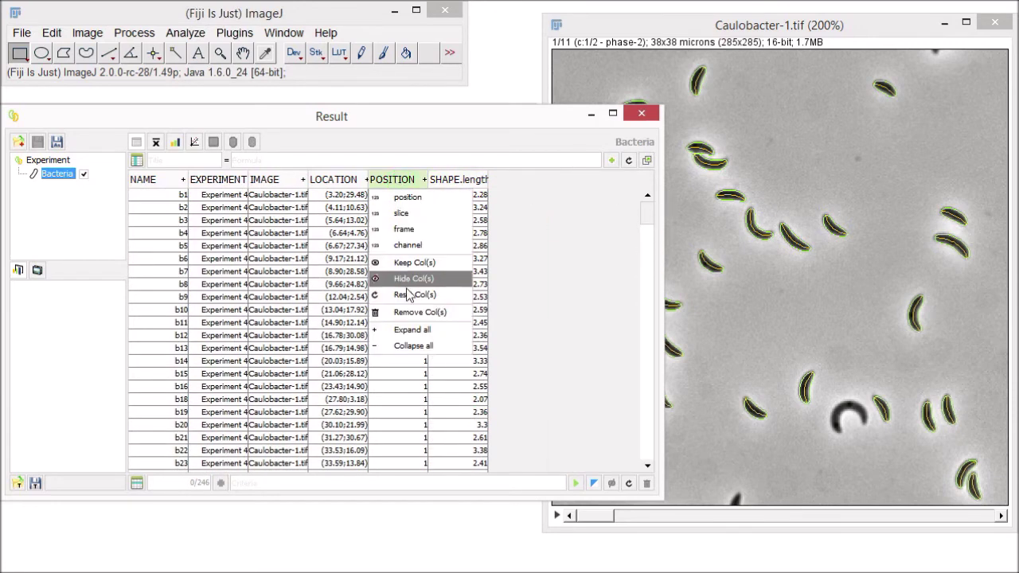
click(408, 278)
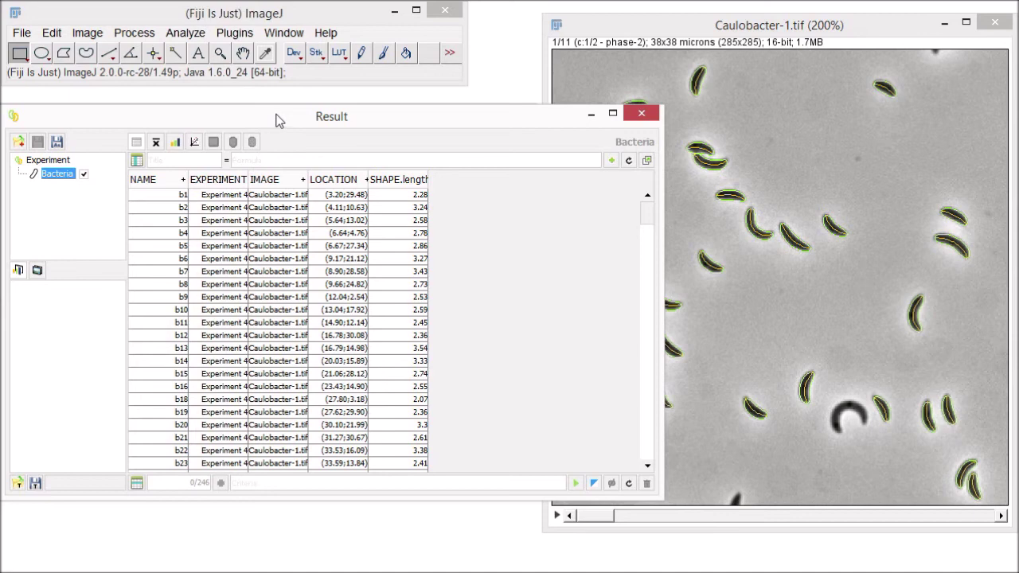
right_click(298, 271)
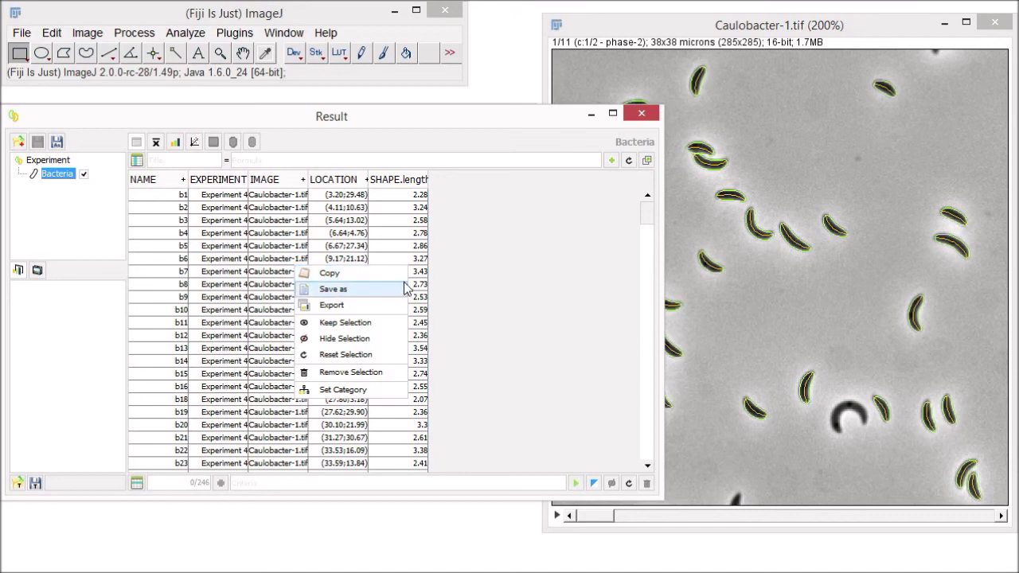
click(419, 251)
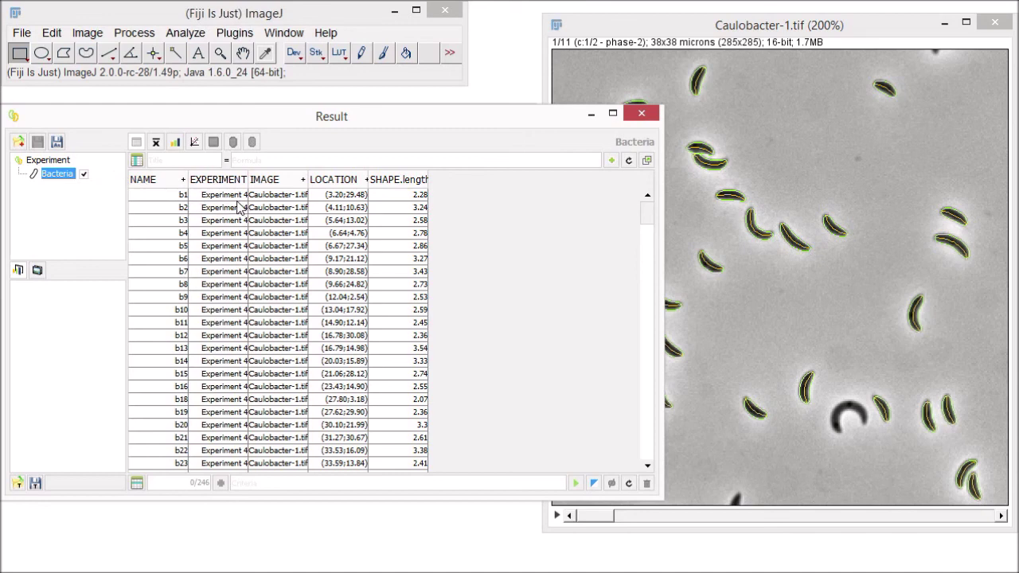
Step: Compute the mean of SHAPE.length in the Statistics panel, giving 2.69
click(156, 142)
click(589, 166)
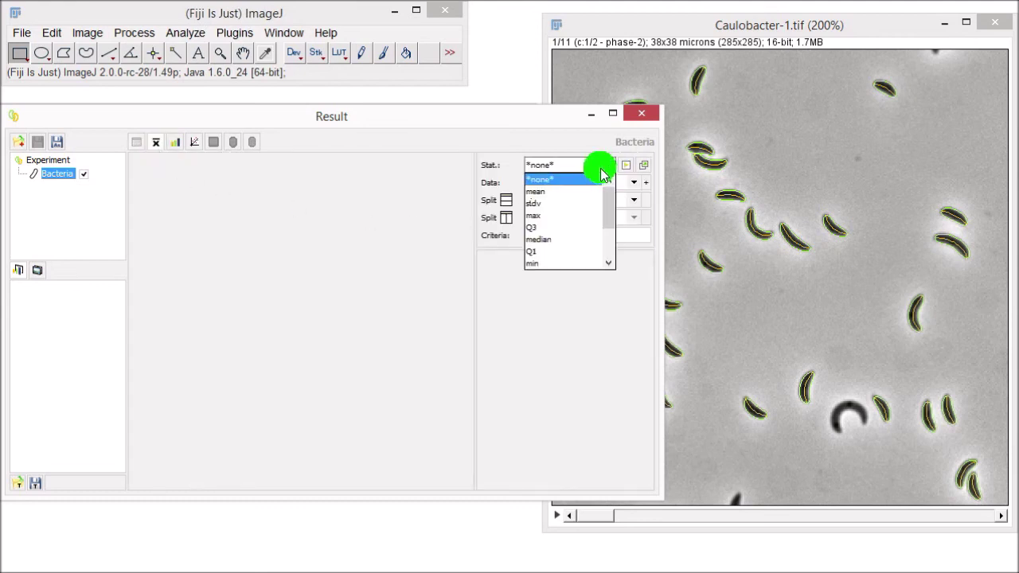
click(568, 193)
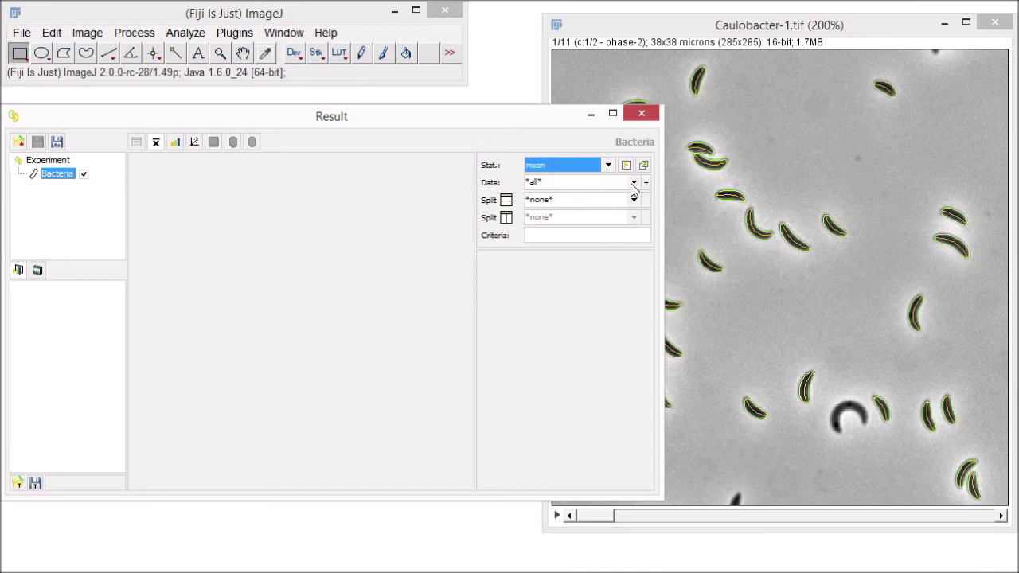
click(634, 182)
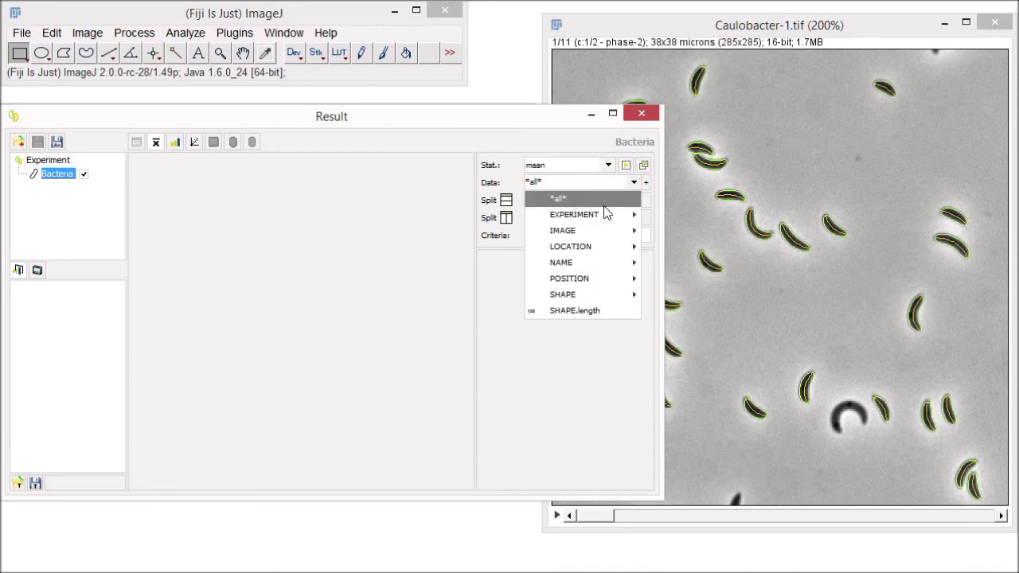
click(575, 311)
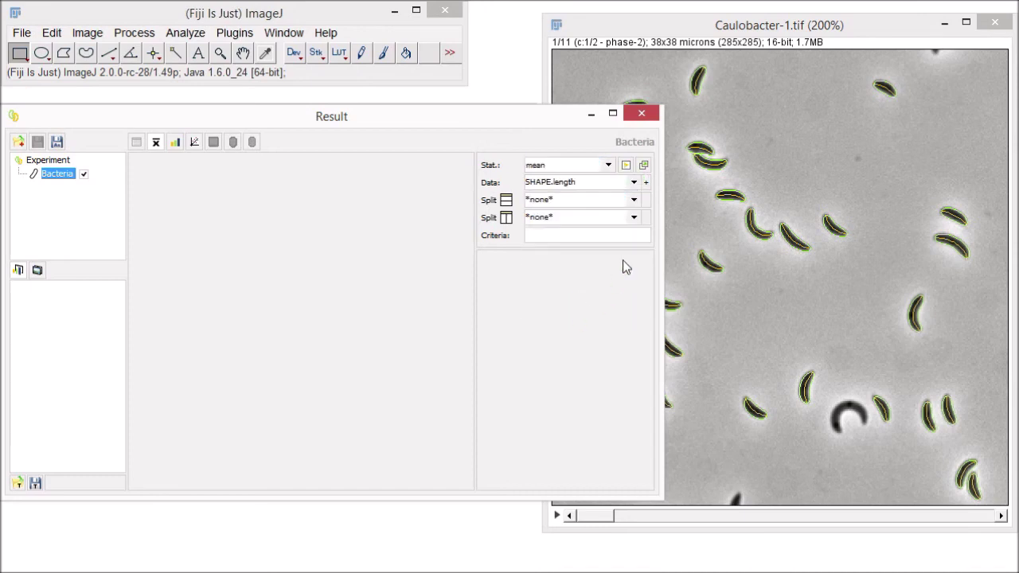
click(626, 165)
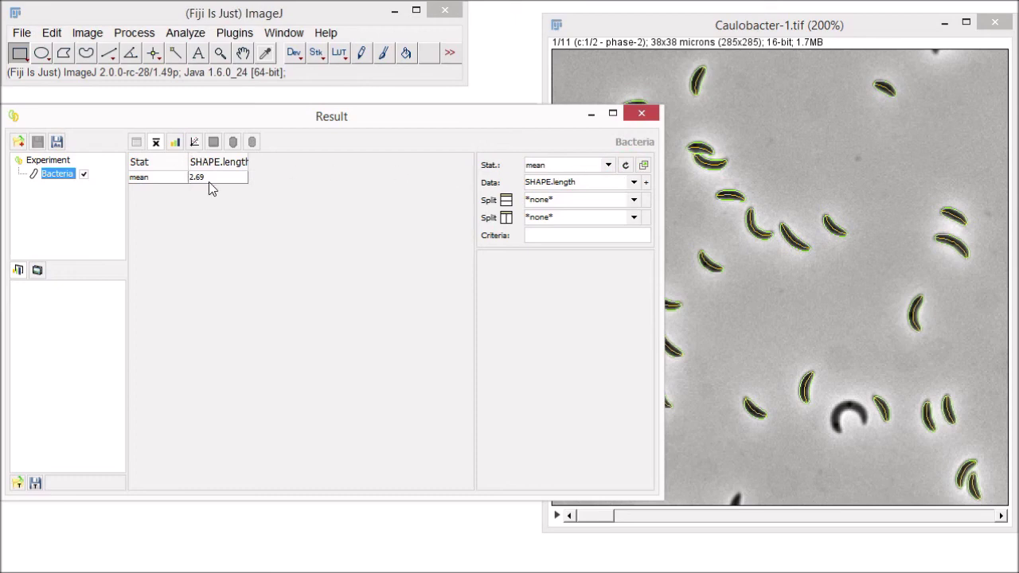
Step: Export the mean to a separate Mean(SHAPE.length) window, then shrink and reposition it
click(643, 168)
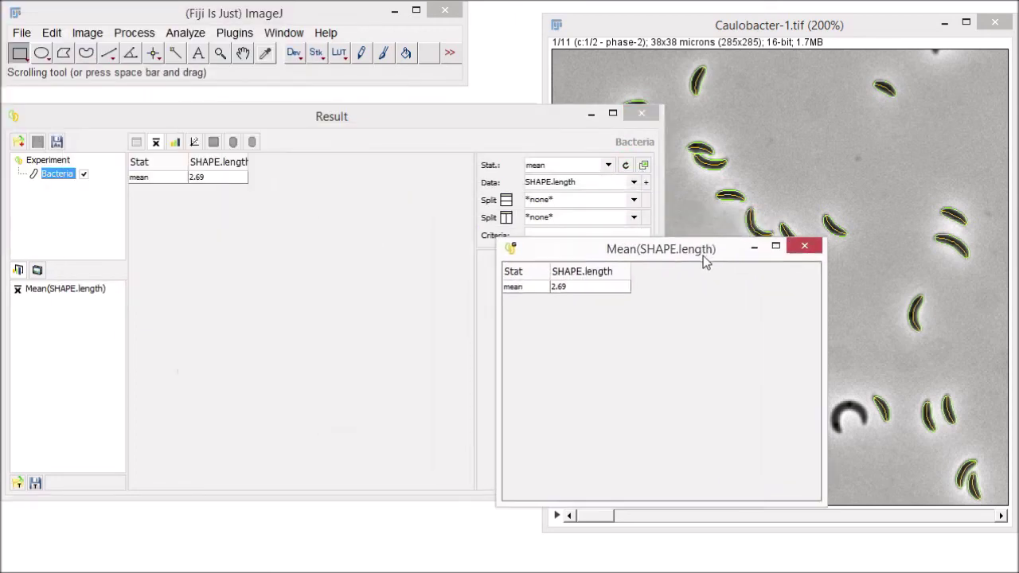
drag(703, 256, 878, 326)
drag(910, 570, 910, 384)
drag(995, 364, 842, 365)
drag(753, 327, 800, 143)
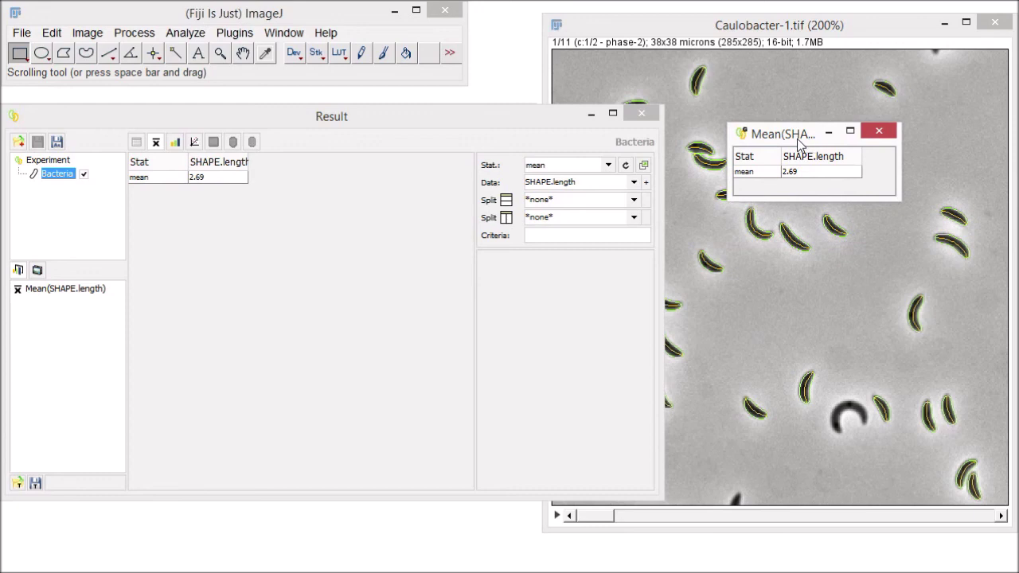
Step: Plot a Histogram of SHAPE.length in the Chart(s) panel
click(175, 144)
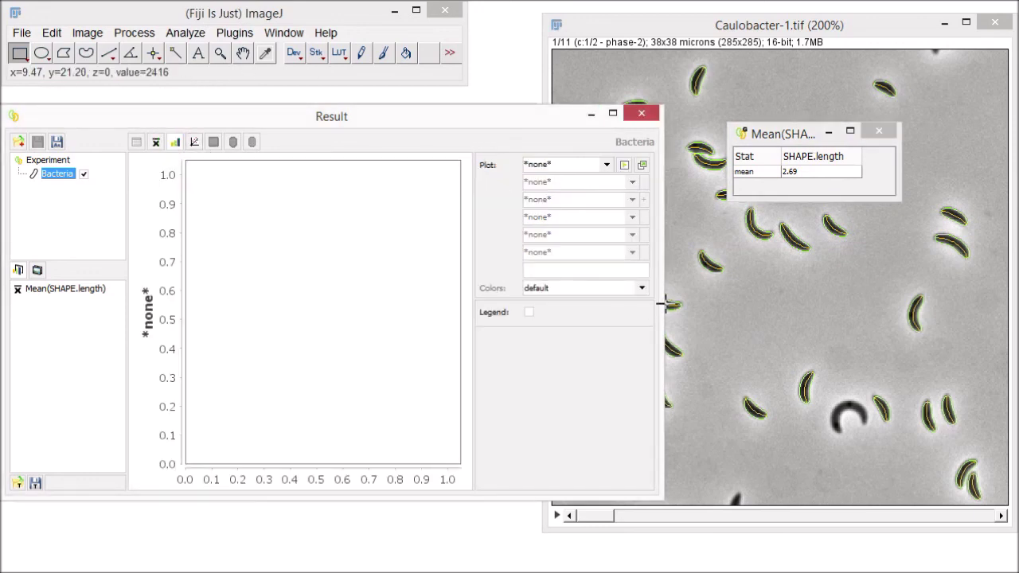
click(607, 165)
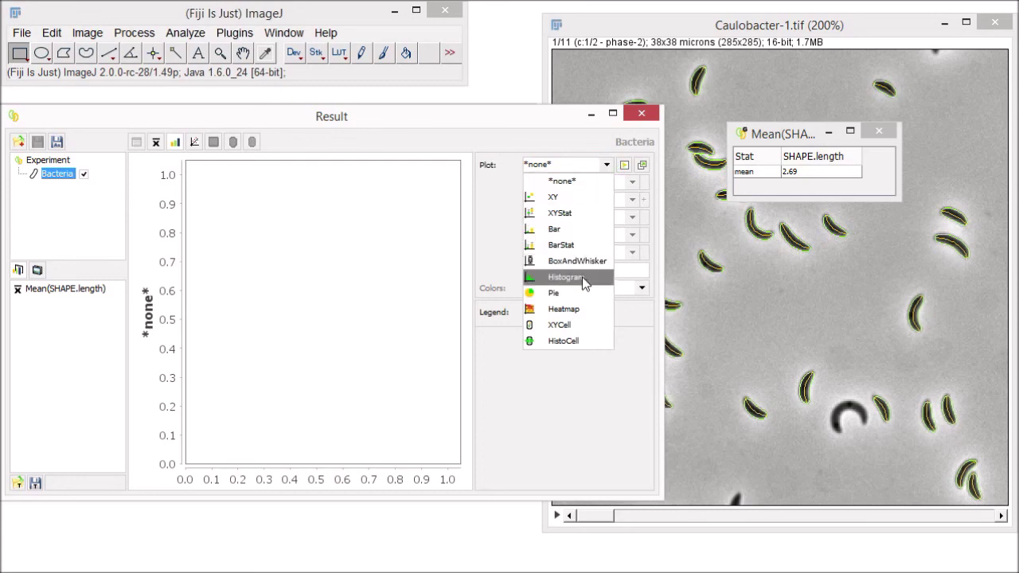
click(583, 279)
click(632, 200)
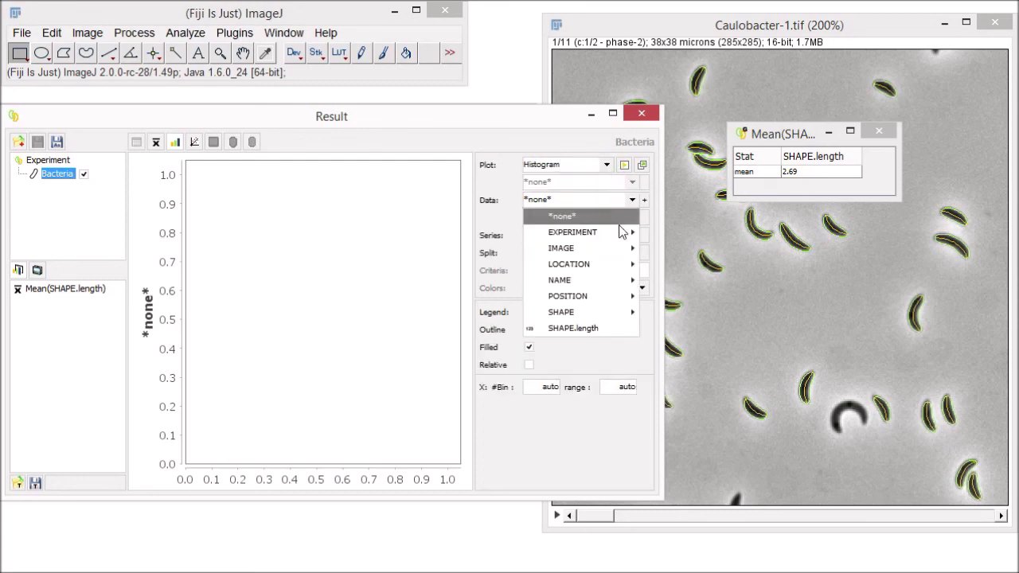
click(595, 328)
click(625, 167)
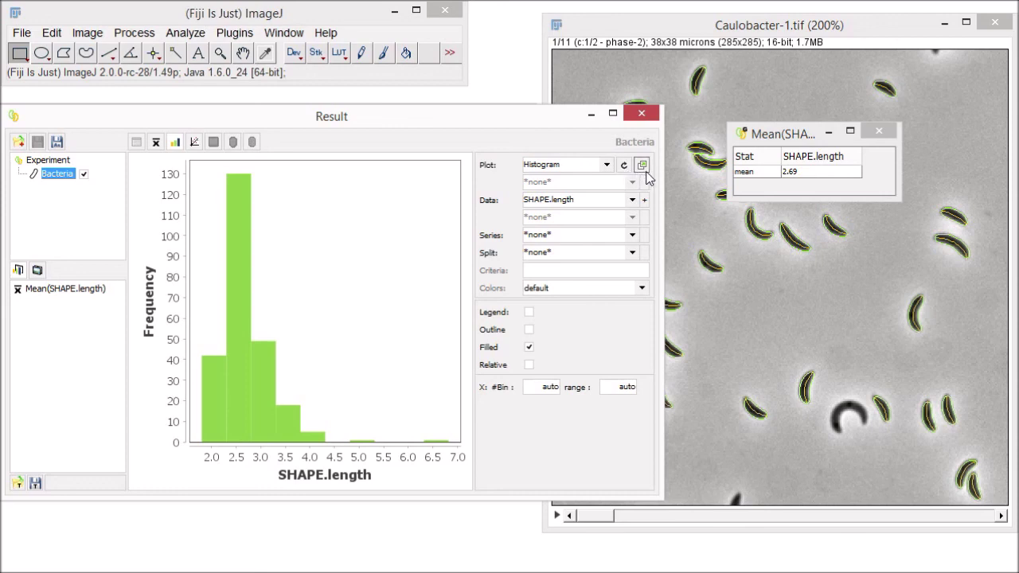
Step: Export the histogram to its own window, shrink it and move it to the lower right
click(642, 166)
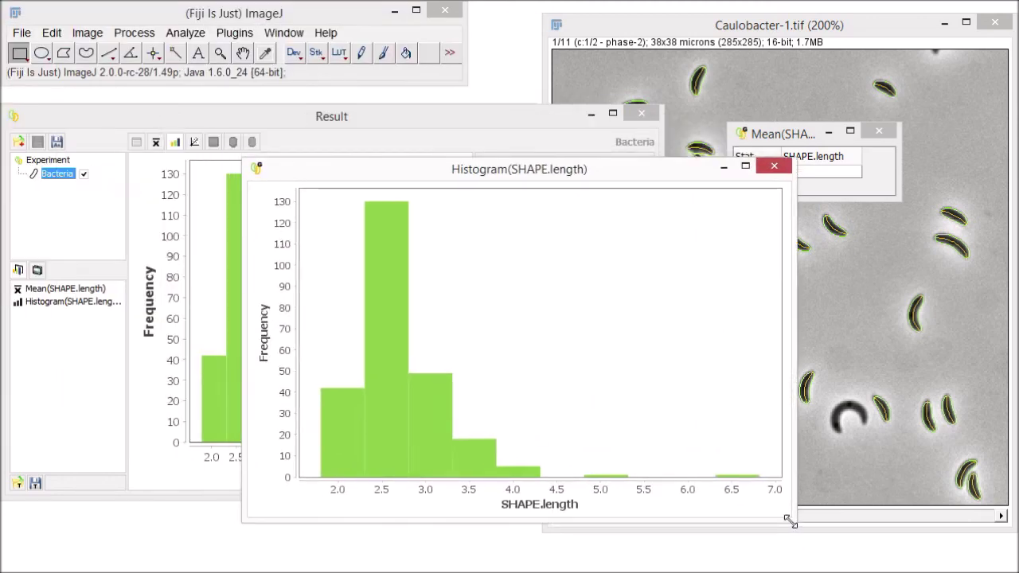
drag(789, 519, 565, 398)
drag(422, 177, 847, 230)
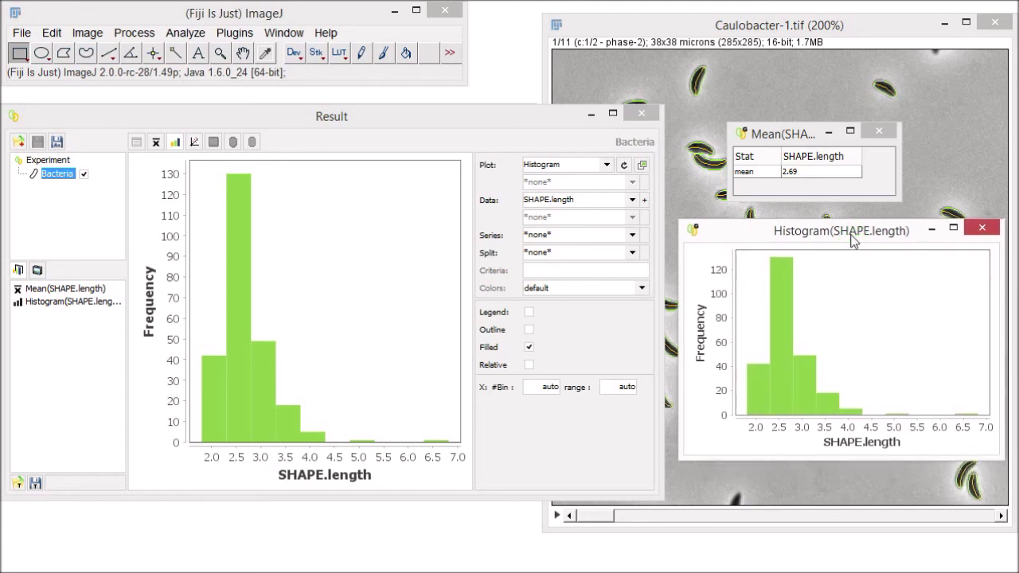